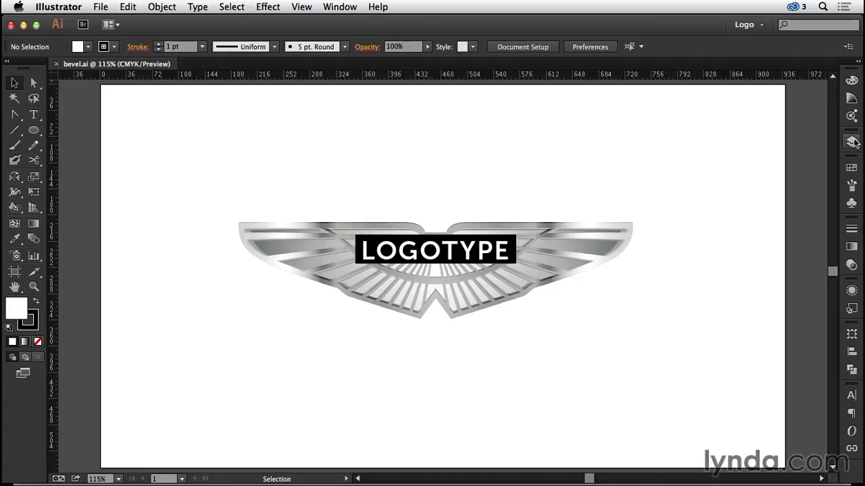
- Hide all layers except 'start' and select the wing-shaped gradient path
click(852, 141)
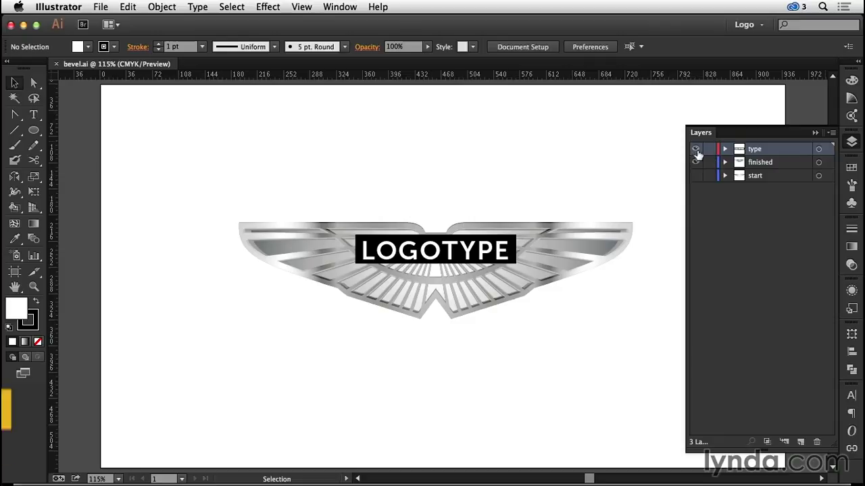
drag(696, 150, 693, 182)
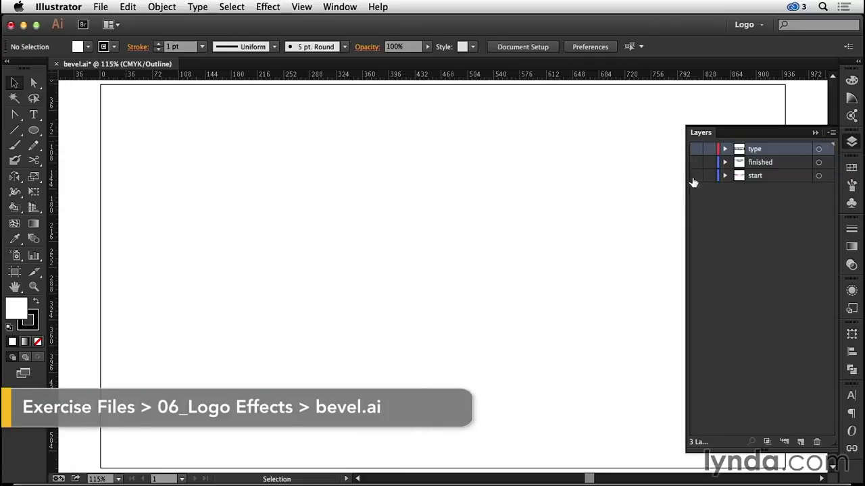
click(695, 175)
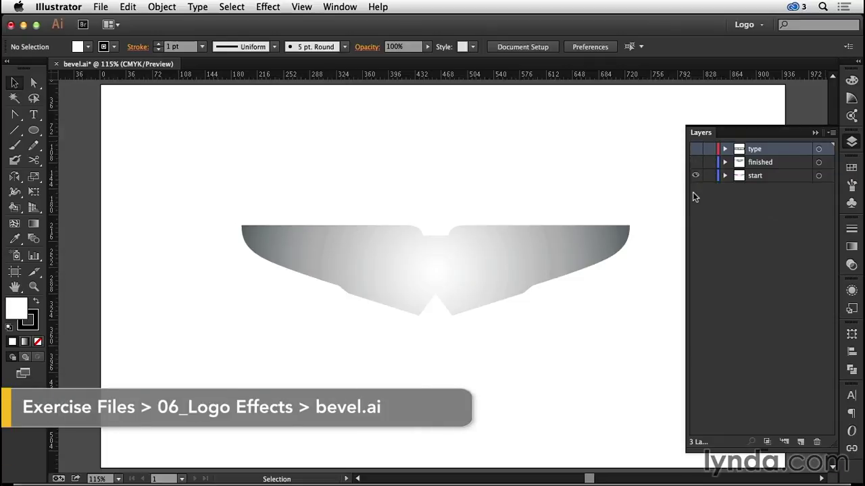
click(582, 243)
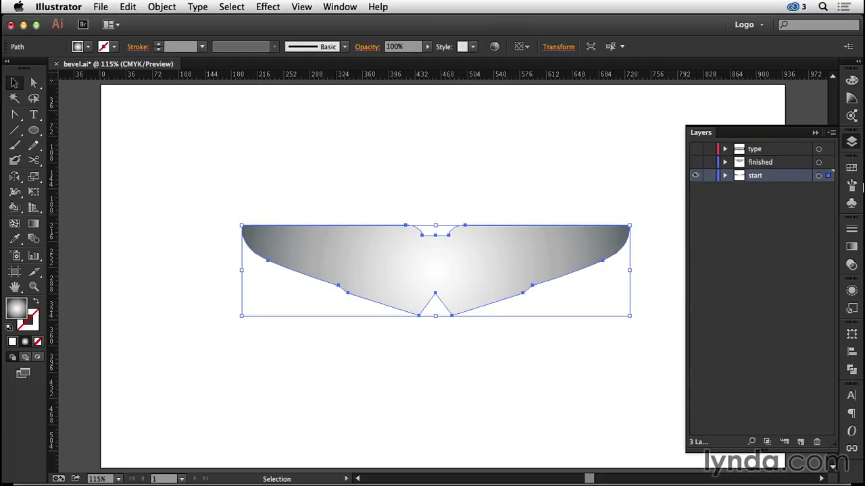
- In Swatches, go to the Gradients > Metals swatch library
click(851, 167)
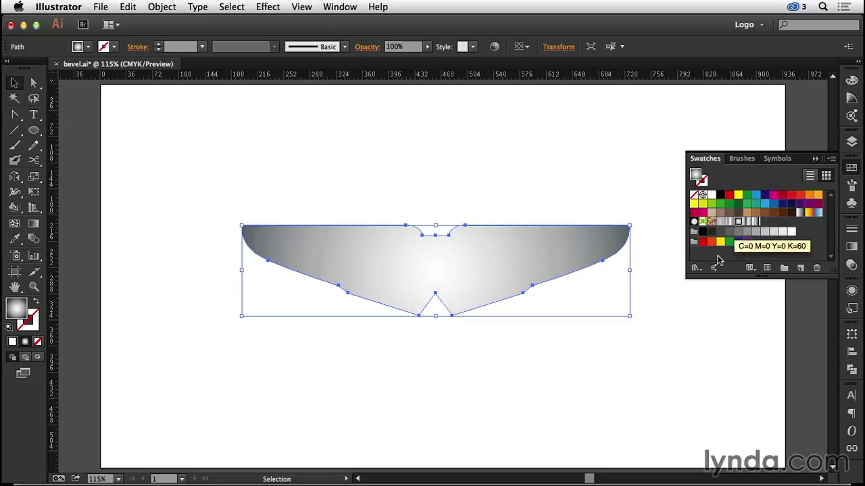
click(696, 267)
mouse_move(730, 298)
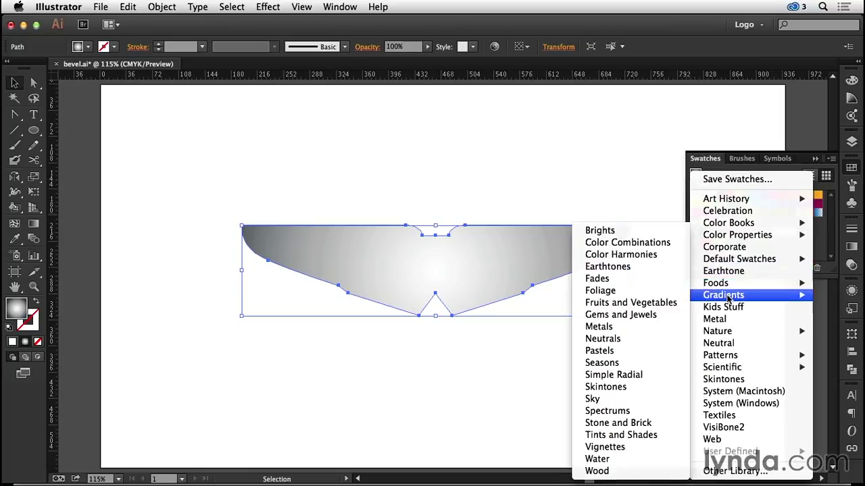
- Load the Metals gradients and draw a horizontal line rightward from the wing's centre notch
click(656, 327)
key(backslash)
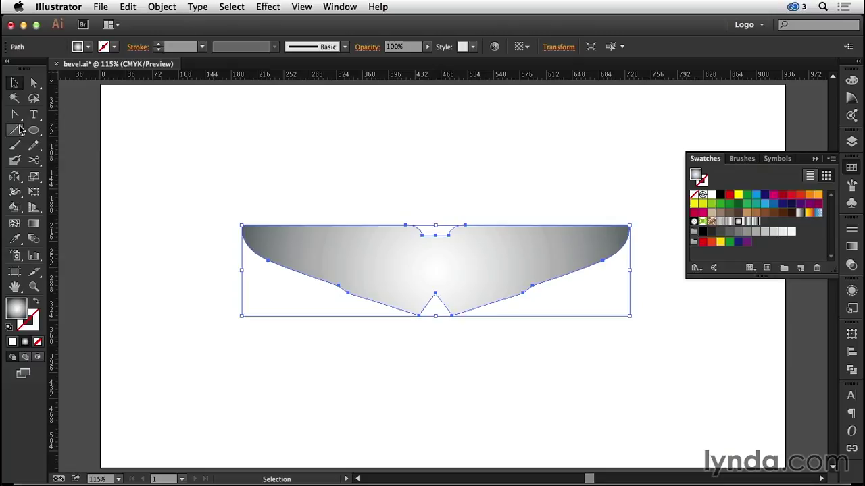
drag(433, 236, 659, 235)
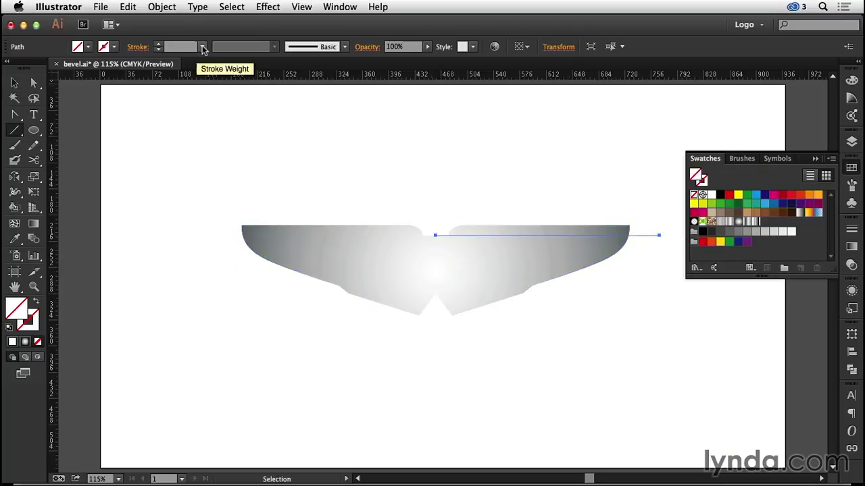
- Give the line a 10 pt, K=30 light grey stroke with Width Profile 4
click(201, 47)
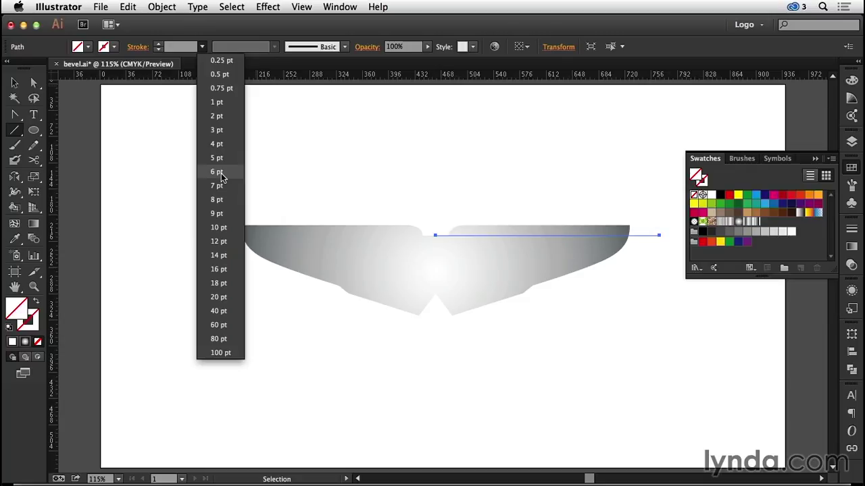
click(222, 228)
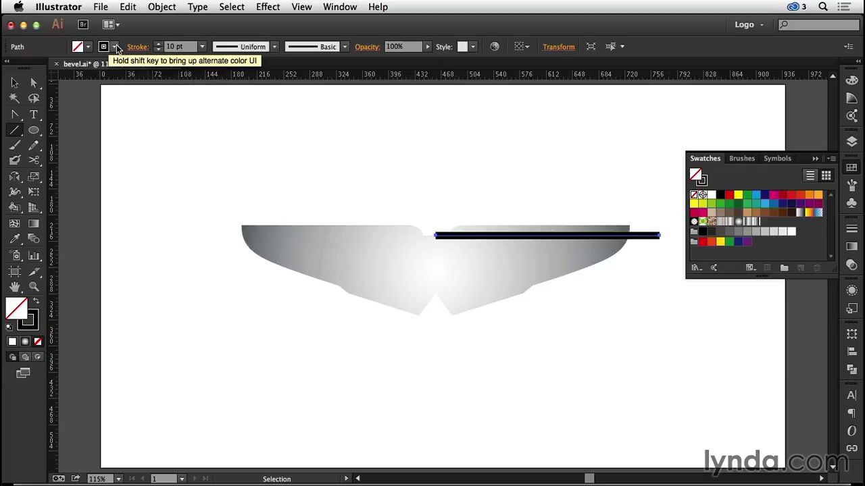
click(114, 47)
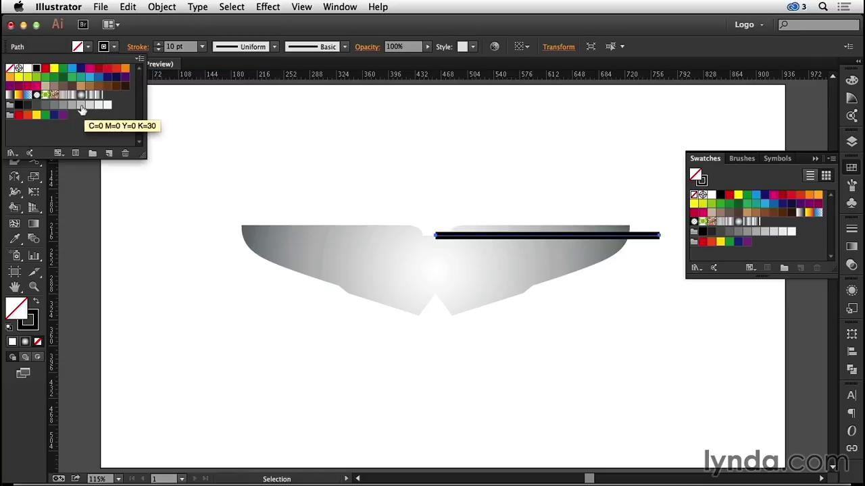
click(80, 106)
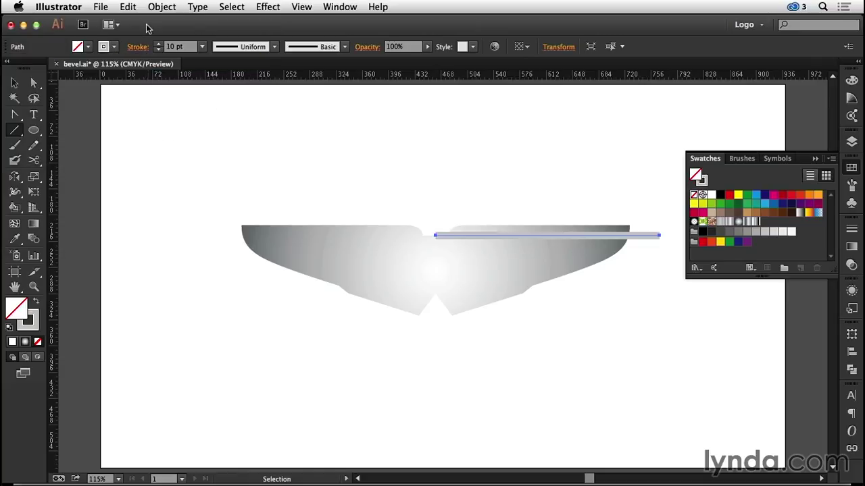
click(274, 47)
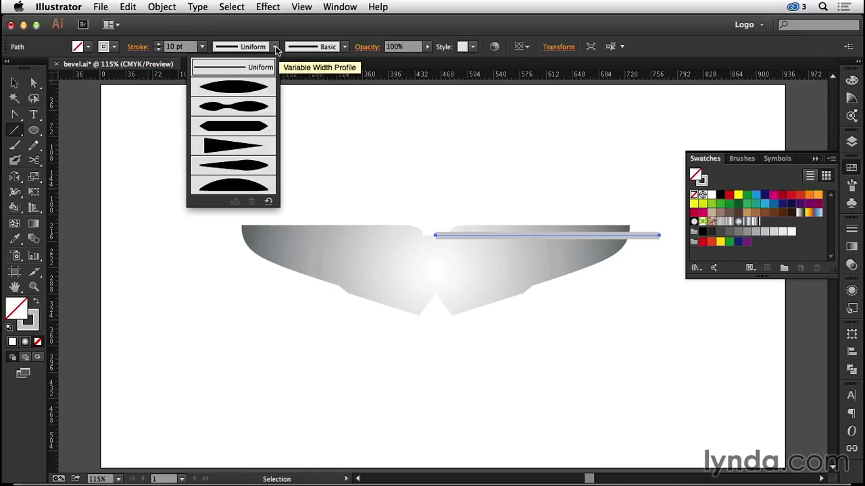
click(236, 146)
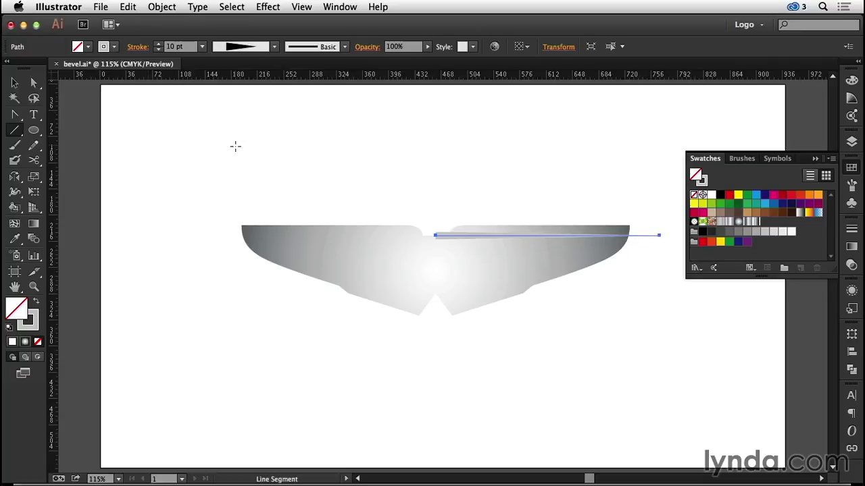
- Zoom in and use Flip Along in the Stroke panel so the taper widens rightward
key(z)
drag(201, 155, 674, 364)
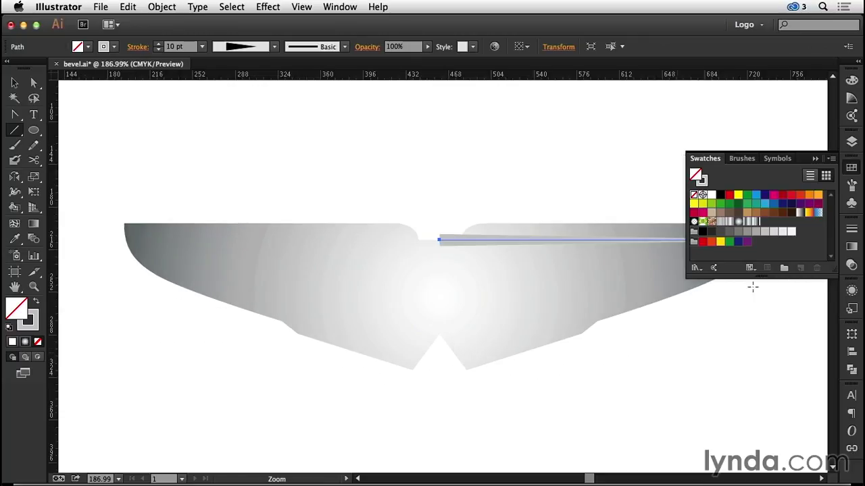
click(818, 157)
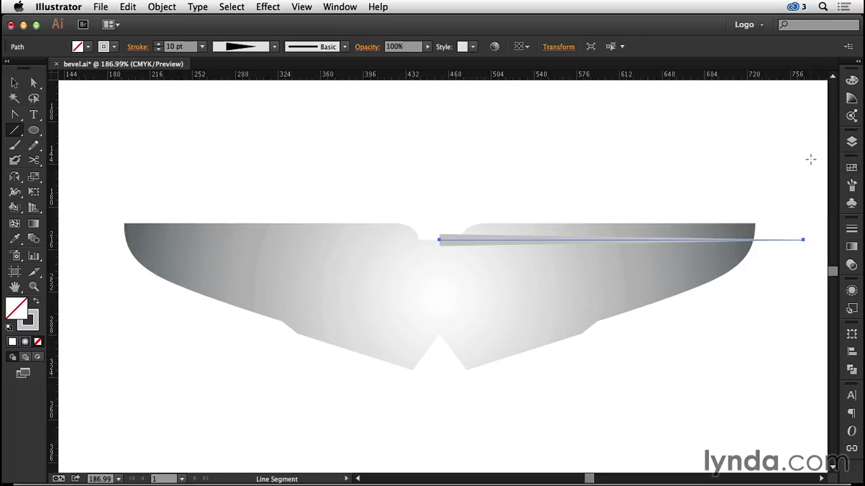
click(275, 47)
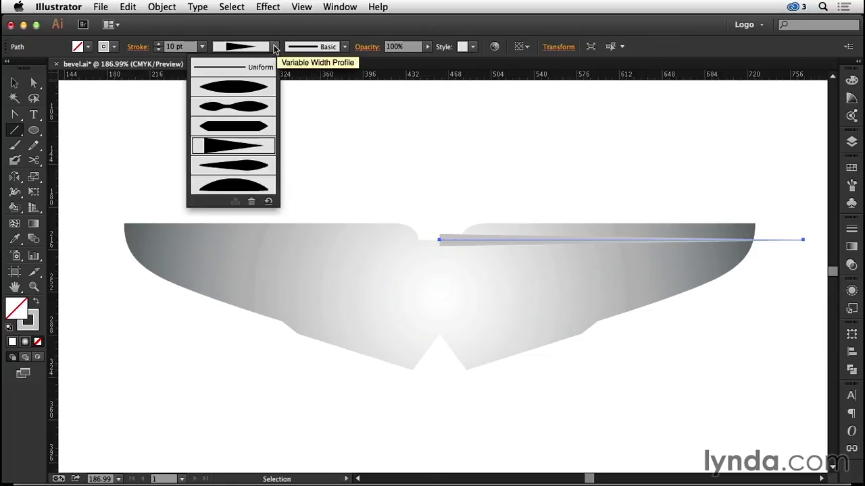
click(275, 47)
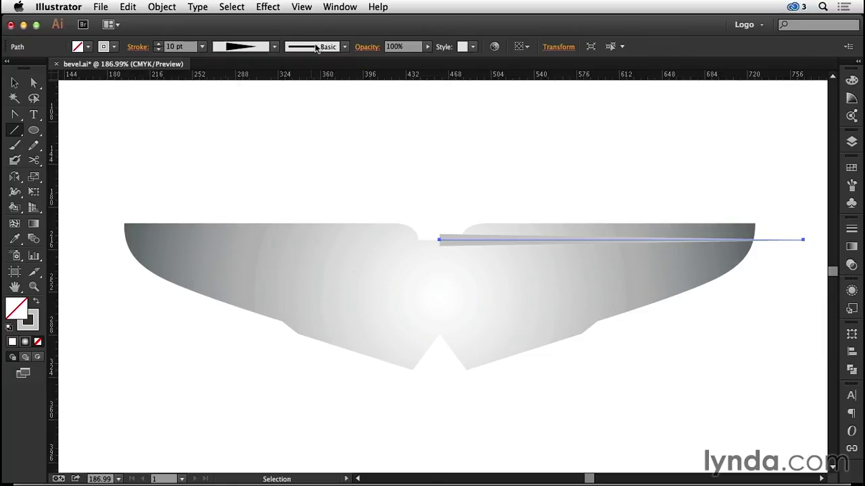
click(851, 231)
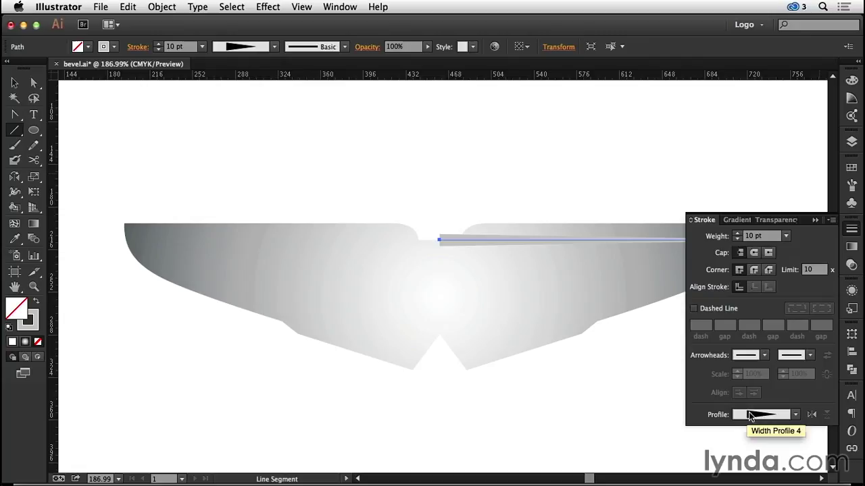
click(811, 414)
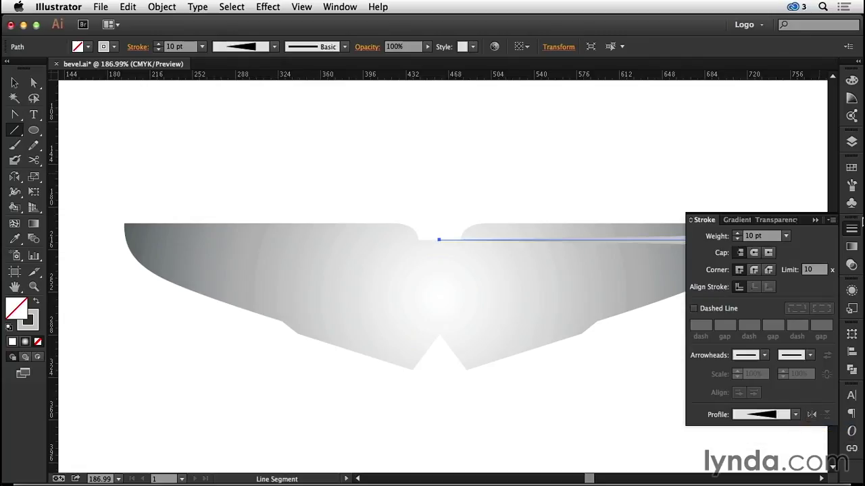
click(851, 229)
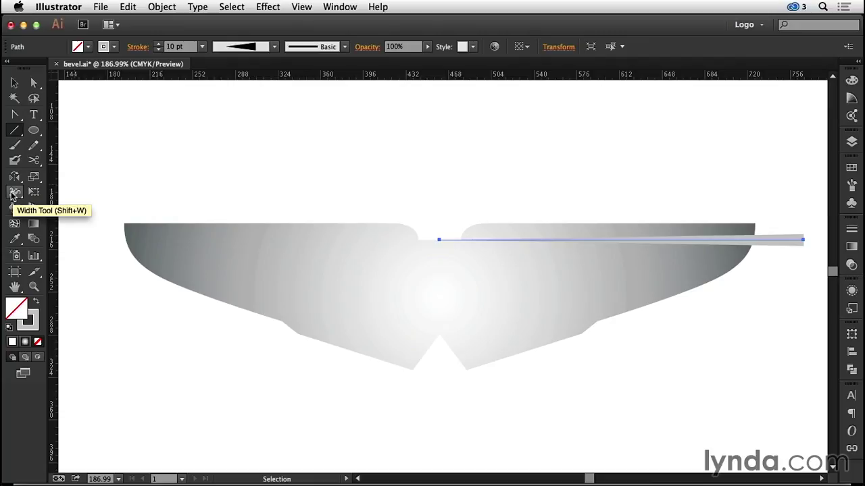
- Use the Width tool to drag the stroke's narrow left end wider, then return to Selection
click(13, 194)
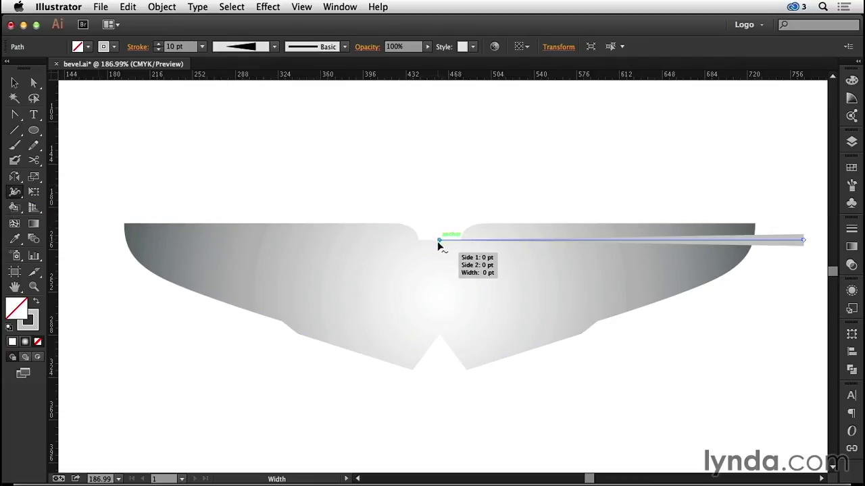
drag(438, 241, 439, 245)
click(13, 83)
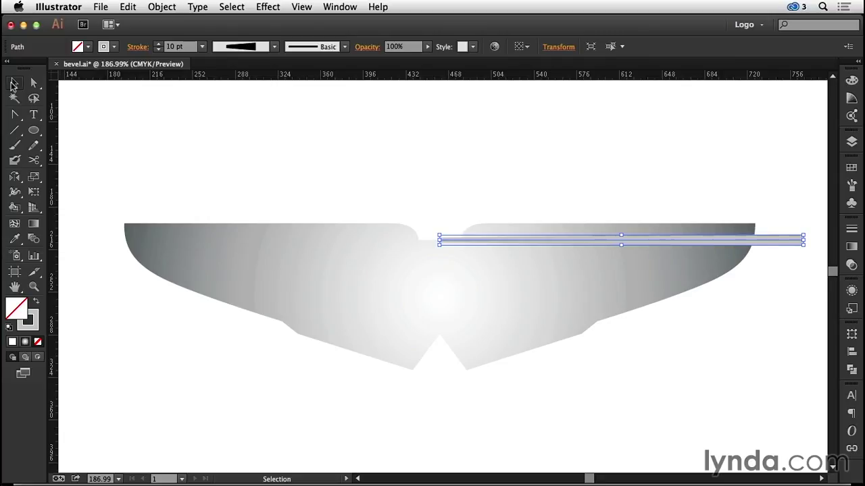
- Lock the wing shape path inside the start layer
click(851, 141)
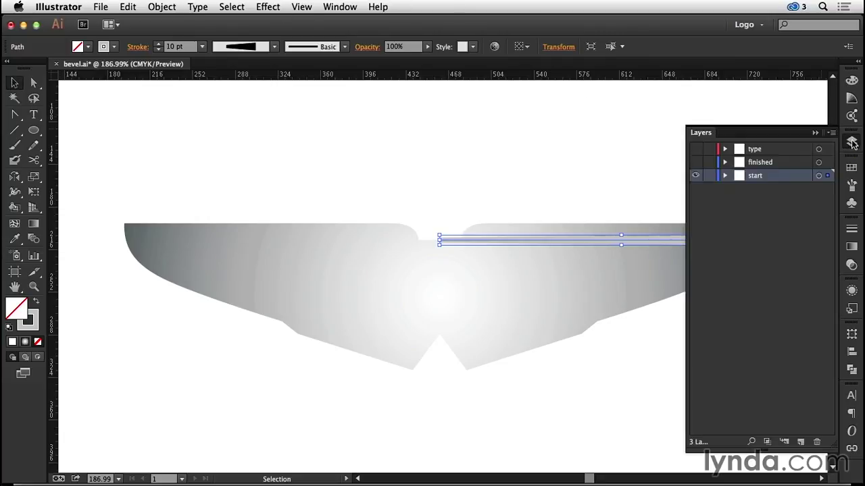
click(725, 176)
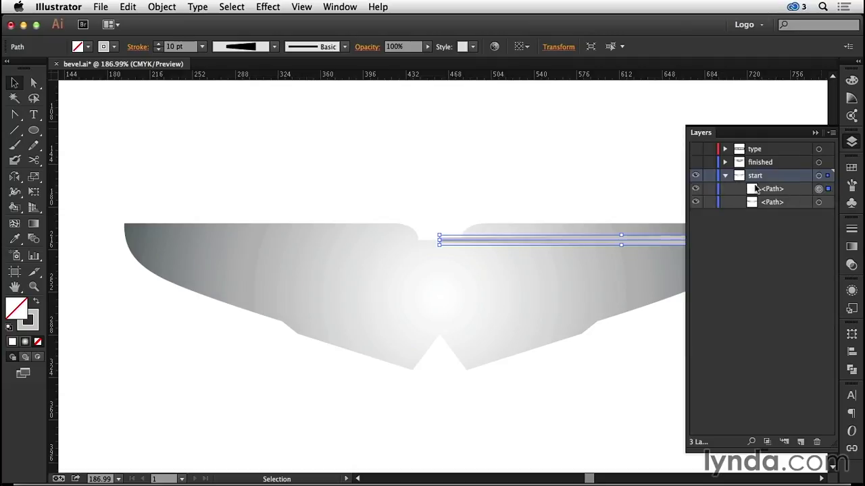
click(709, 203)
click(815, 133)
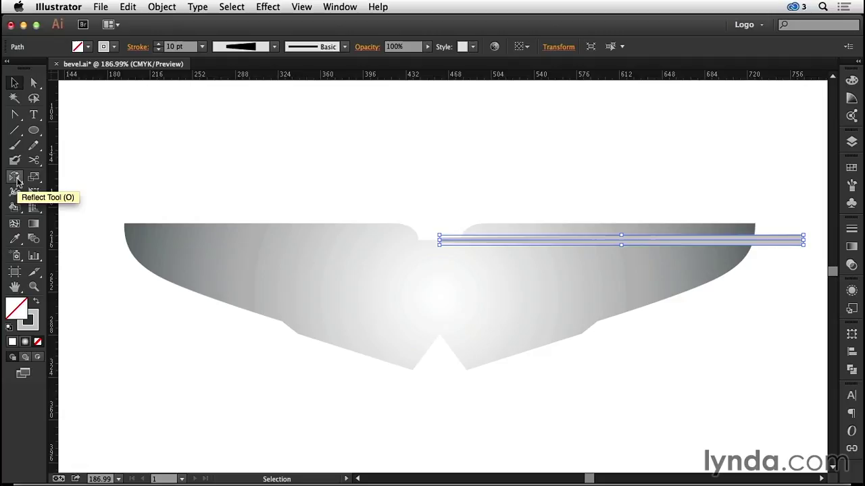
- Rotate a copy of the line around its left end and repeat with Cmd+D into a fan of rays
key(r)
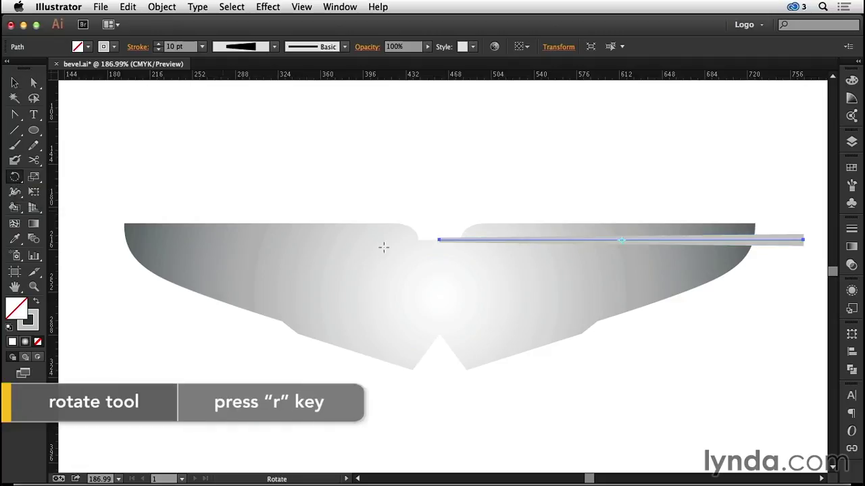
alt+click(439, 240)
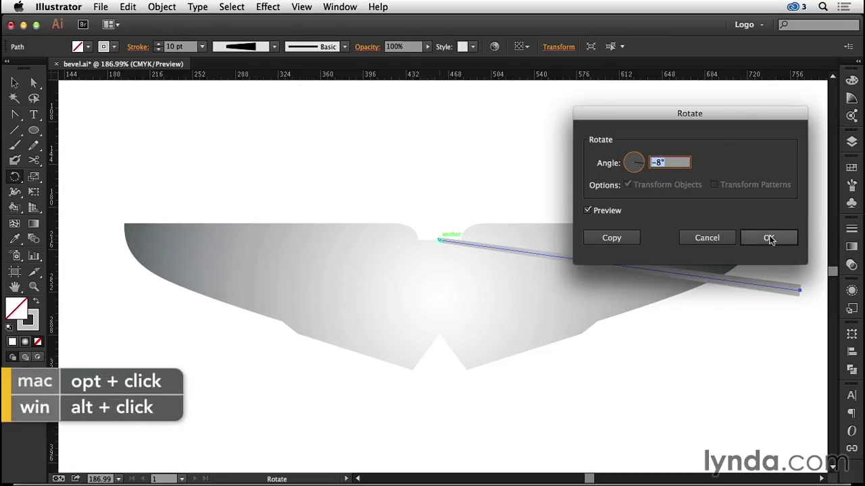
click(635, 242)
key(super+d)
key(super+d)
key(super+d)
key(super+d)
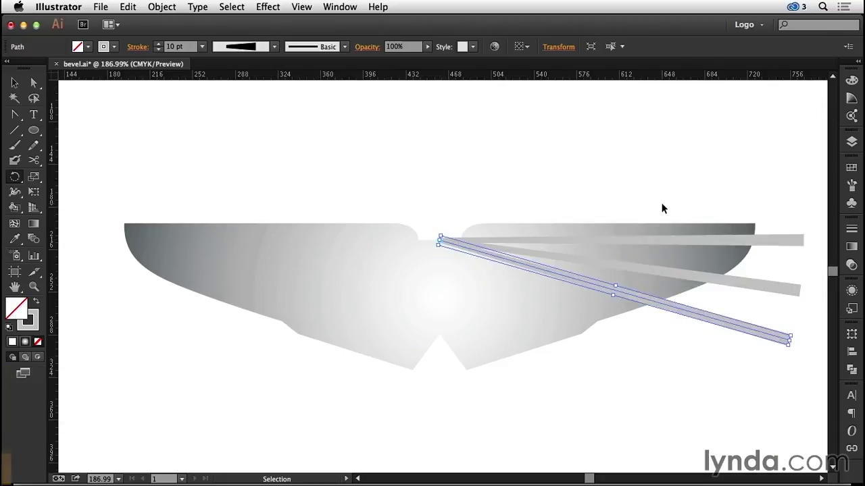
key(super+d)
key(super+d)
key(super+d)
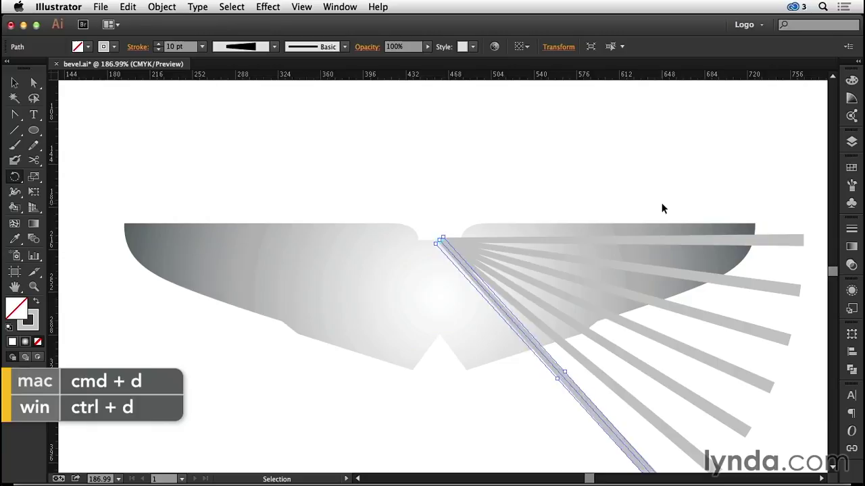
key(super+d)
key(r)
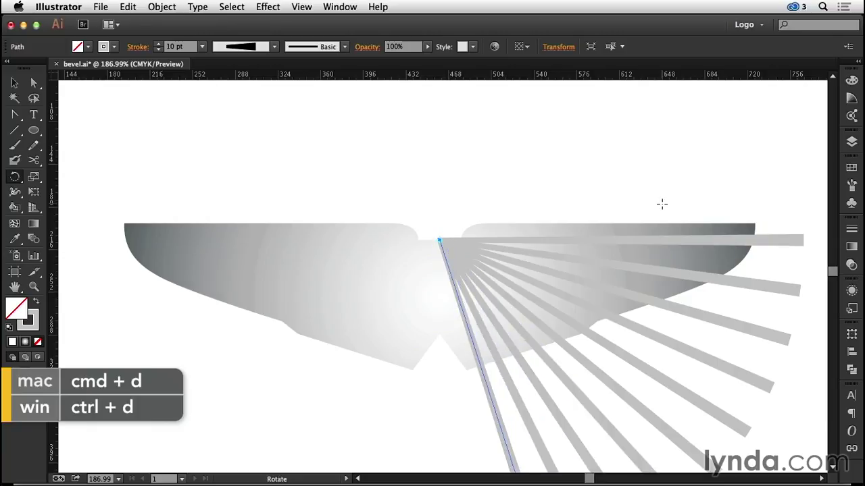
drag(656, 200, 644, 125)
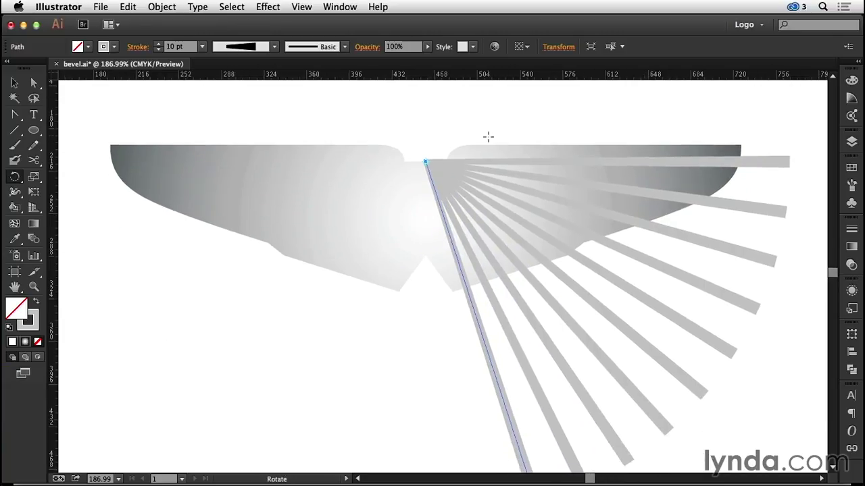
key(super+a)
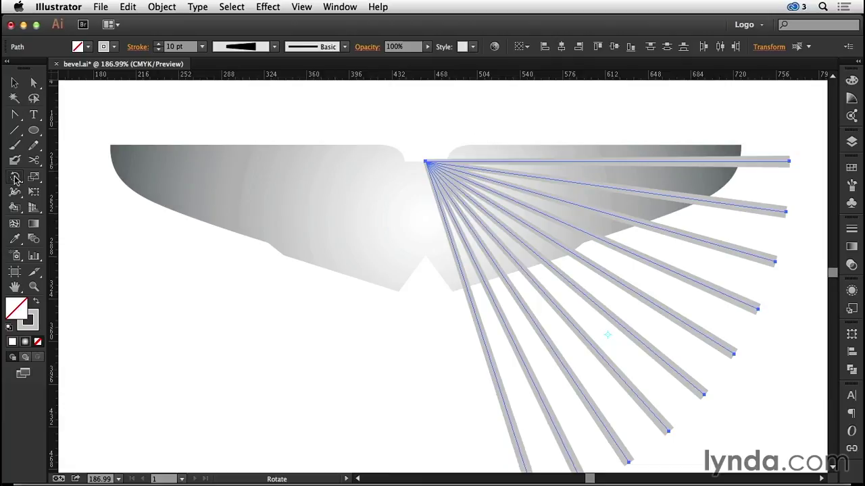
- Reflect a vertical copy of the rays onto the left wing and group all rays together
drag(15, 177, 62, 188)
alt+click(425, 162)
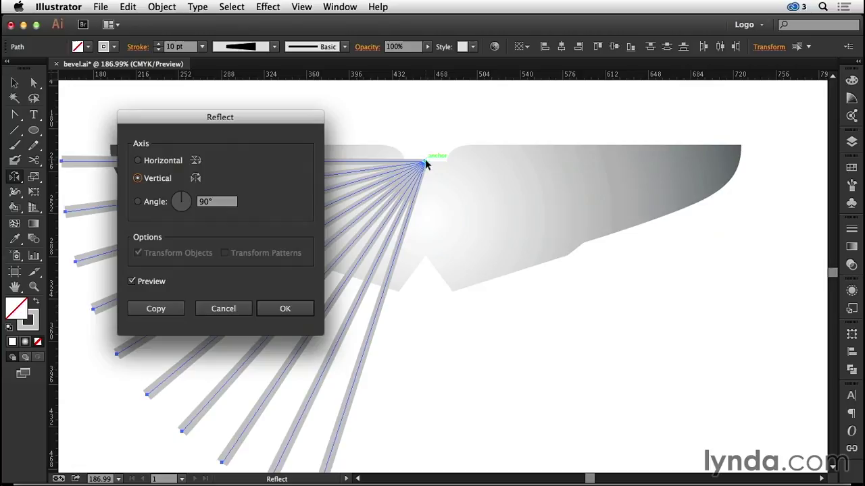
click(164, 311)
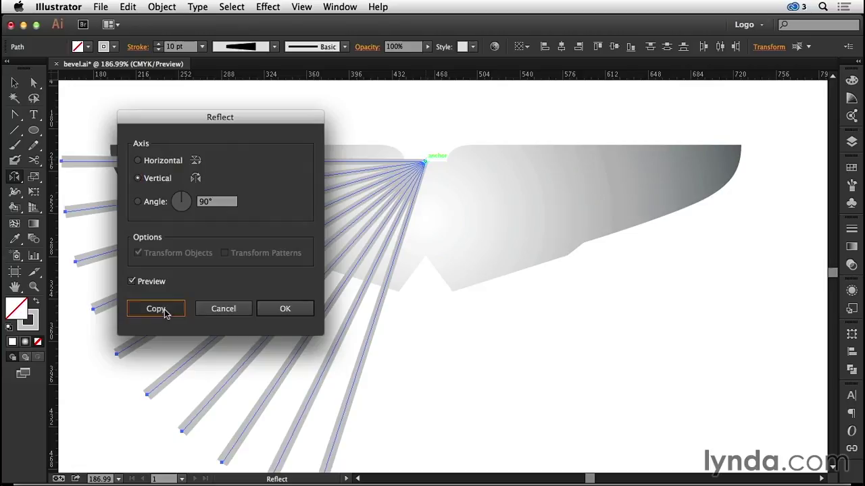
key(super+a)
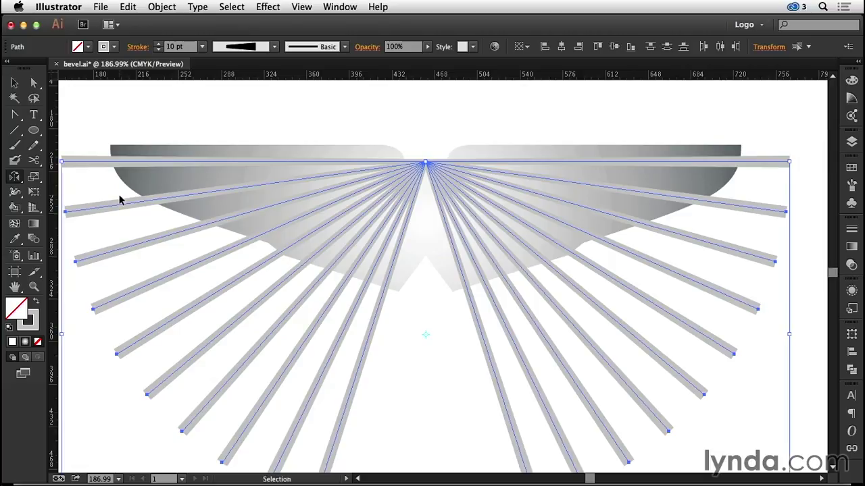
key(super+g)
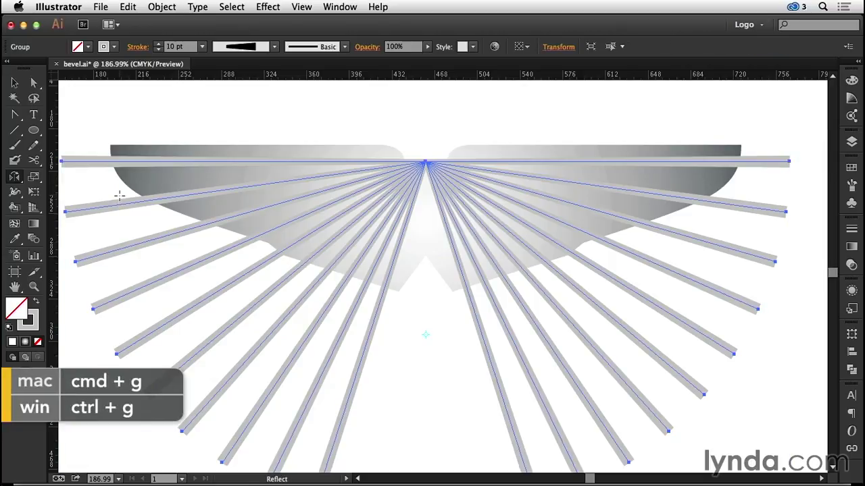
key(v)
click(851, 142)
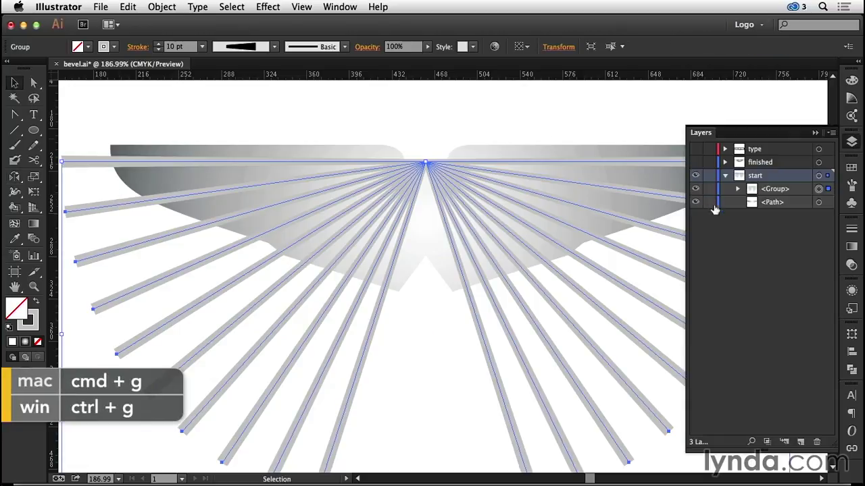
- Paste an in-place copy of the wing shape in front with Cmd+C, Cmd+F
click(819, 203)
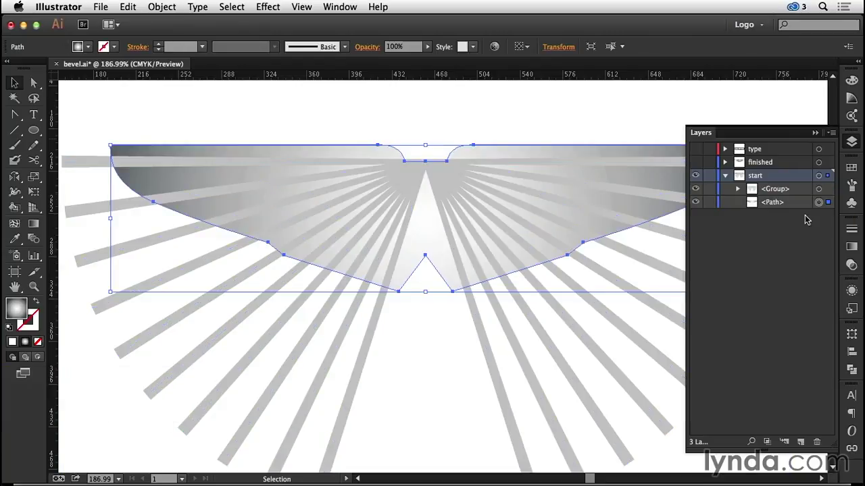
key(a)
key(super+c)
key(super+f)
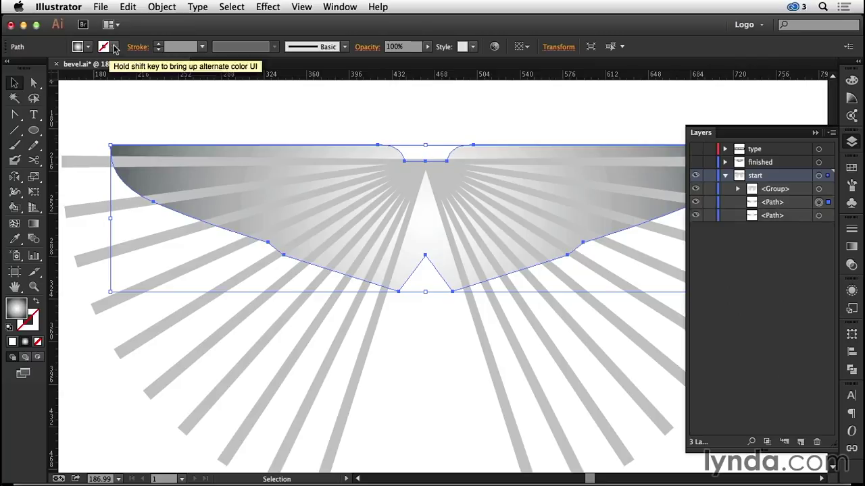
- Give the wing copy an 8 pt grey stroke and no fill
click(113, 48)
click(99, 105)
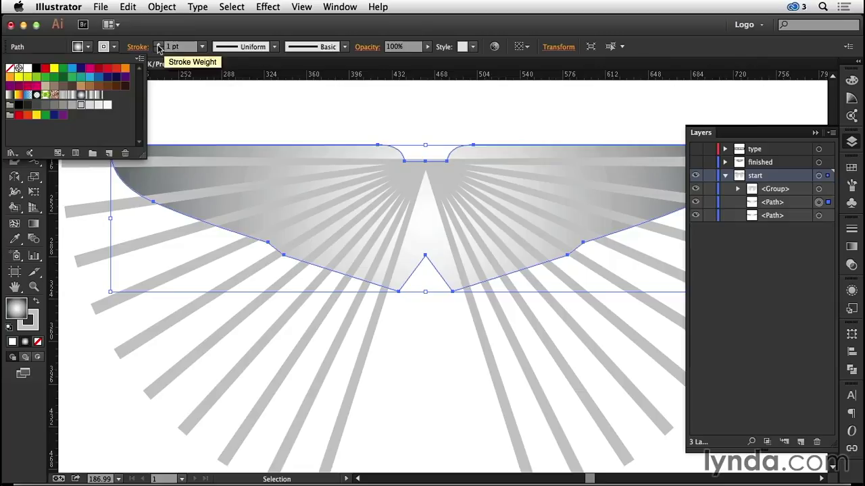
click(158, 45)
click(158, 44)
click(158, 44)
click(158, 45)
click(158, 44)
click(158, 44)
click(158, 45)
click(104, 47)
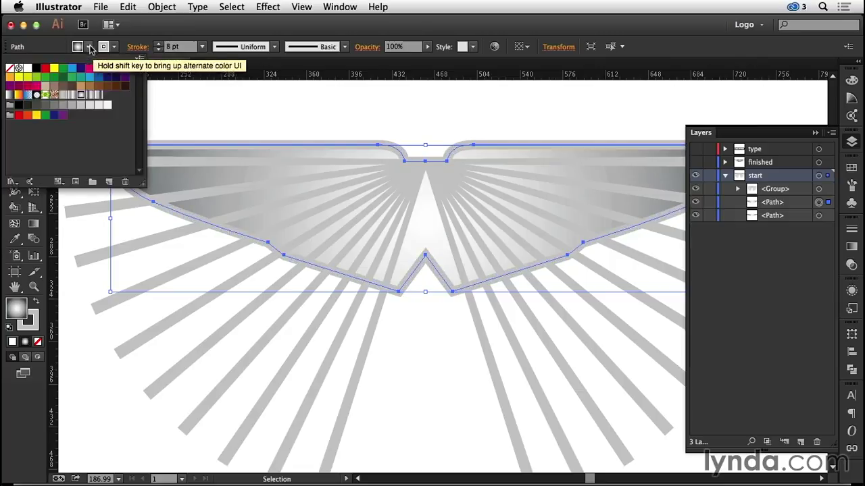
click(10, 68)
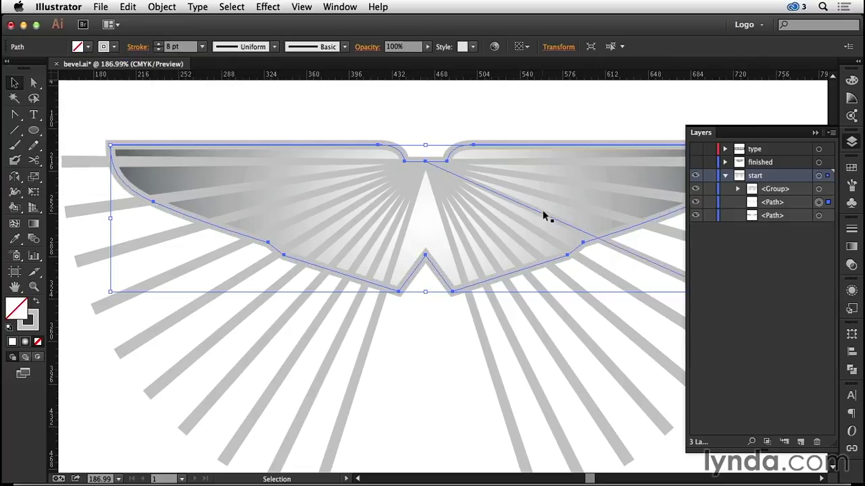
- Lock the original wing path in the Layers panel
click(710, 215)
click(815, 133)
click(33, 130)
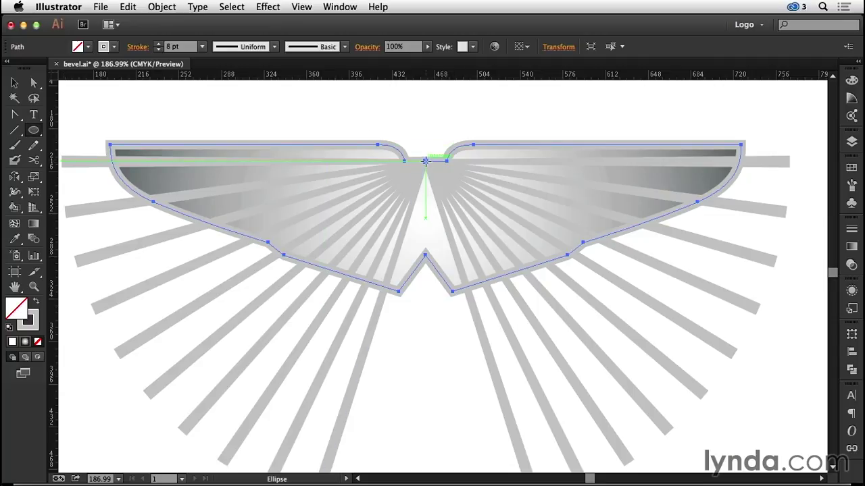
- Draw a wide ellipse from the top notch, cut it at left and right anchors, select the upper arc
drag(425, 161, 223, 97)
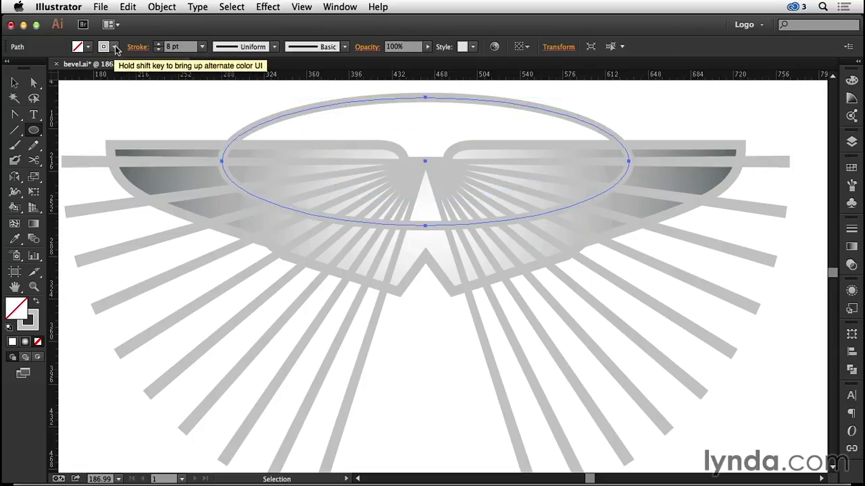
key(c)
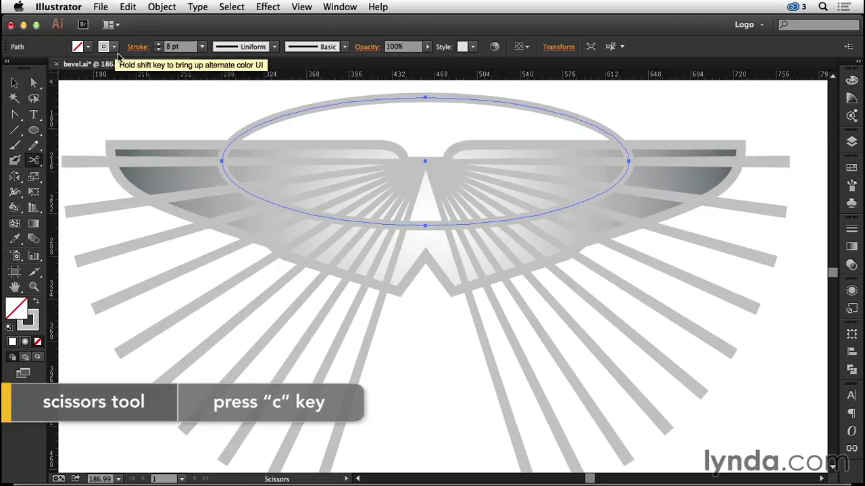
click(221, 161)
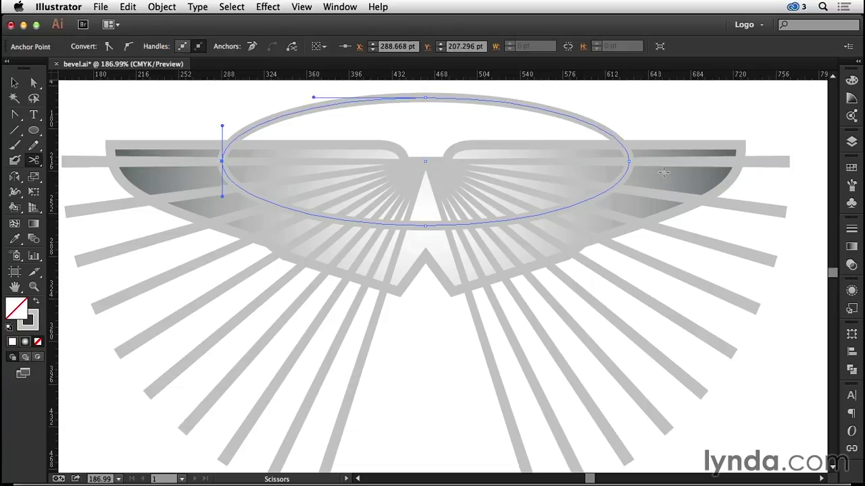
click(626, 160)
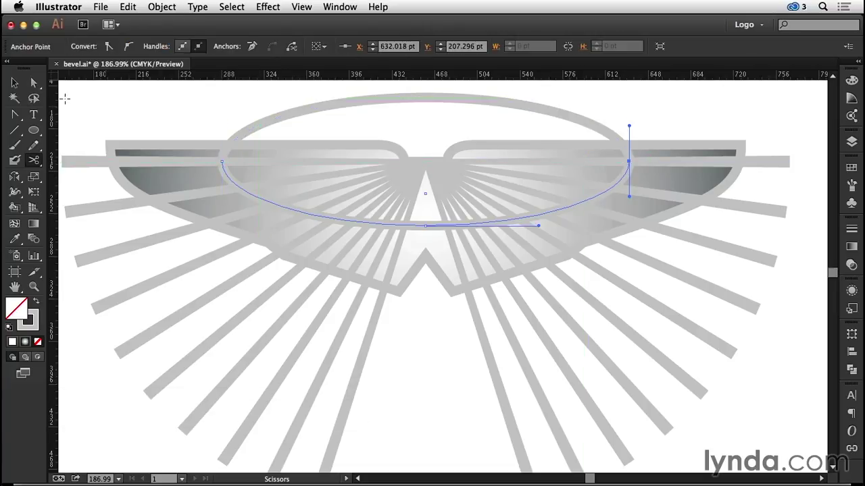
click(16, 82)
click(304, 112)
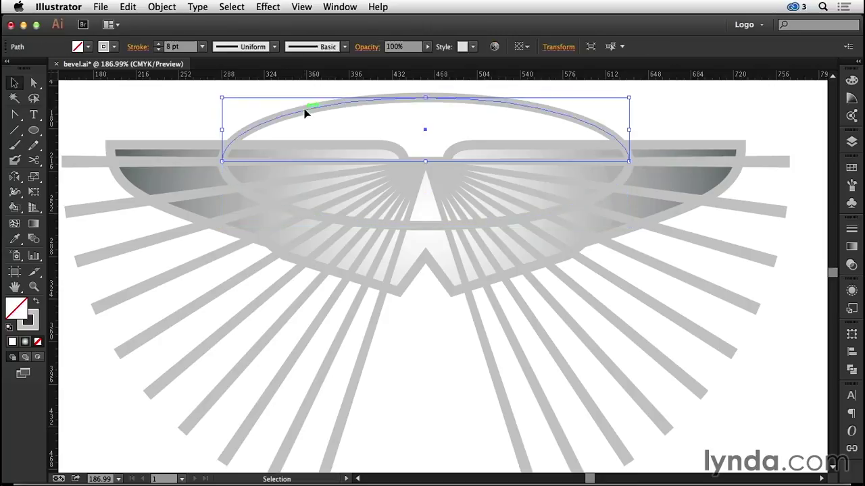
- Delete the upper arc and tear off the Pen tools into a floating panel
key(Delete)
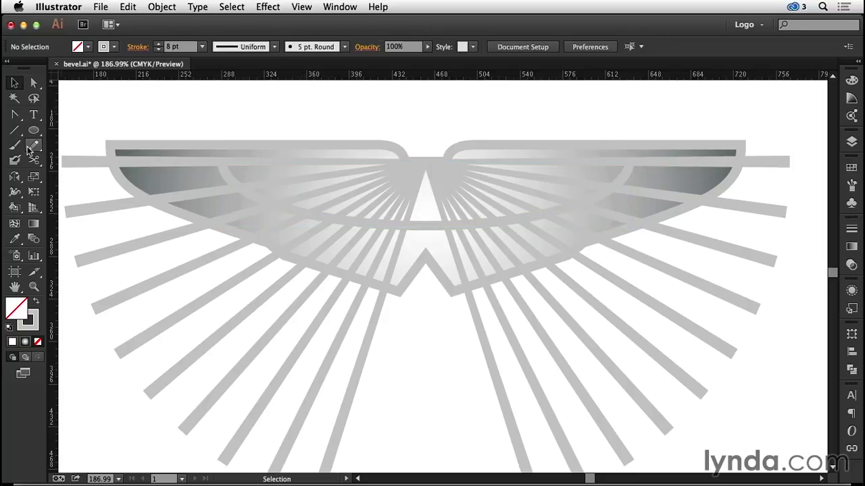
drag(15, 115, 168, 116)
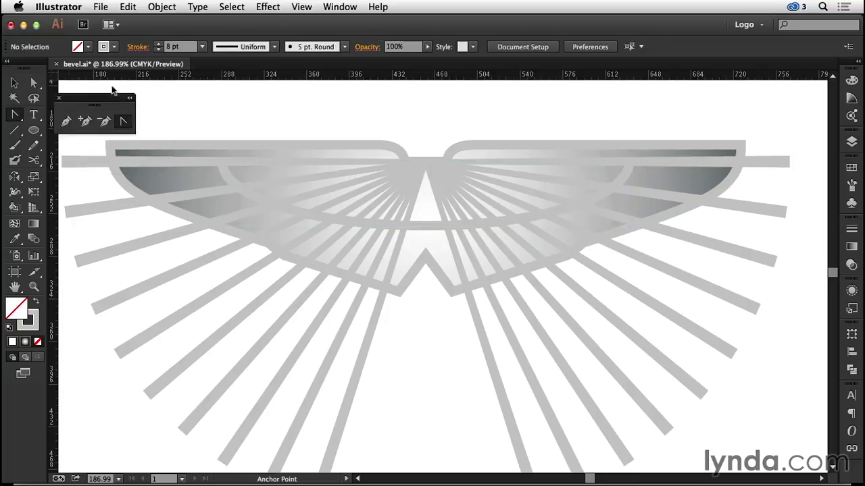
drag(108, 98, 118, 84)
- With the Pen, curve the arc's left end up to the wing's top edge and resume from the right end
click(80, 108)
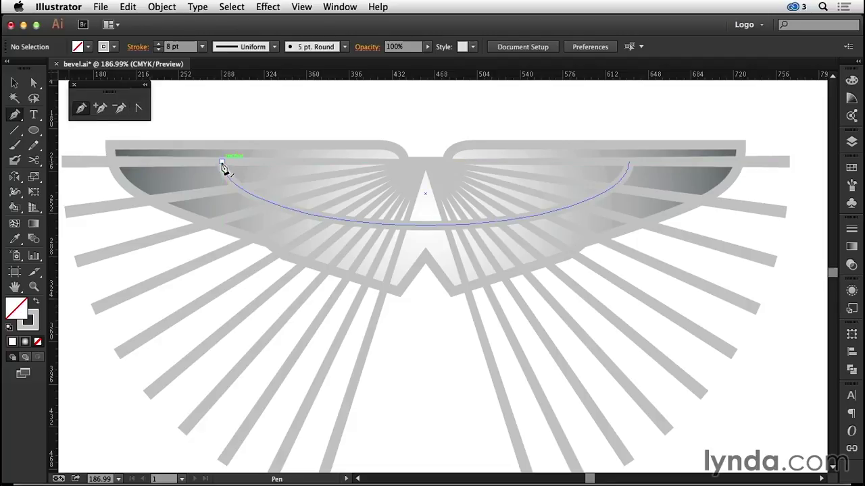
click(223, 168)
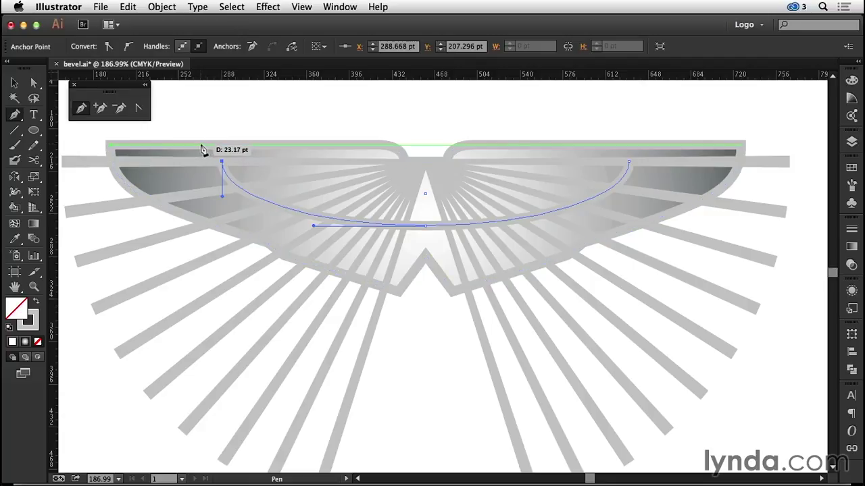
click(206, 141)
drag(198, 144, 186, 131)
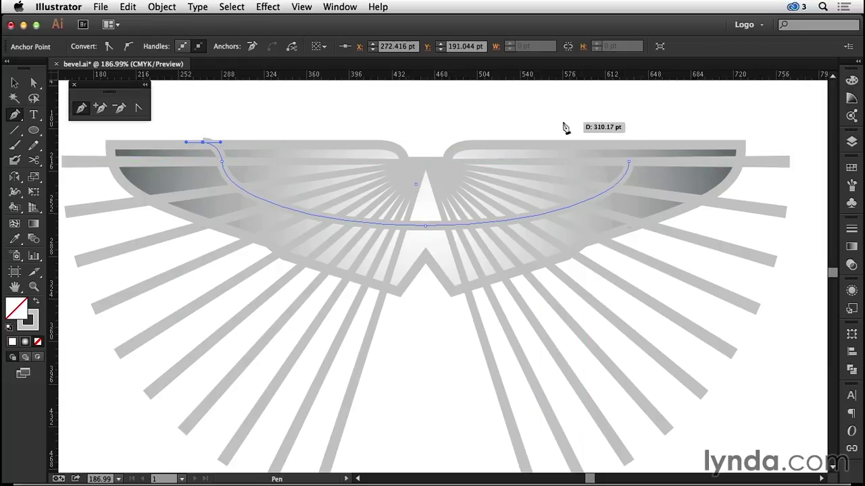
ctrl+click(625, 119)
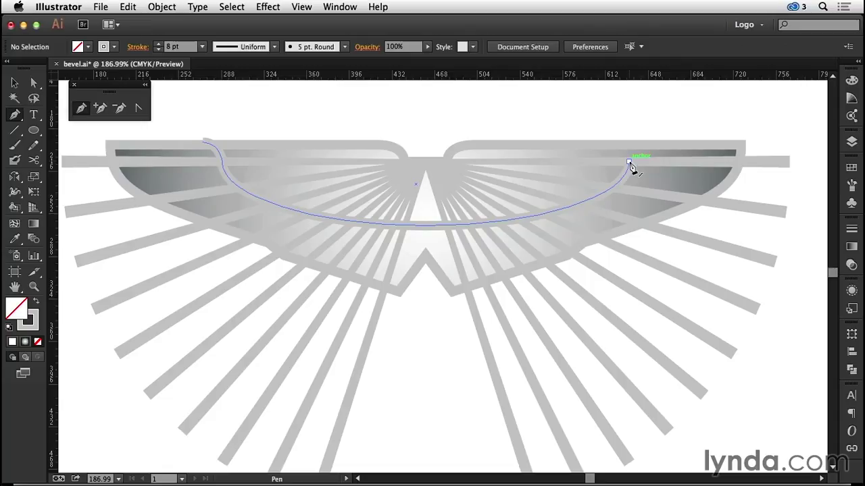
drag(629, 164, 652, 148)
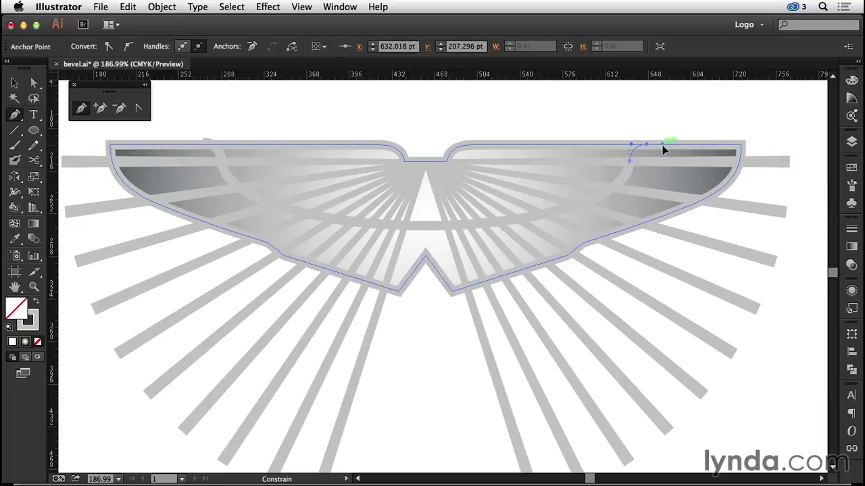
- Nudge the arc's top anchor two steps lower with the Direct Selection tool
click(216, 155)
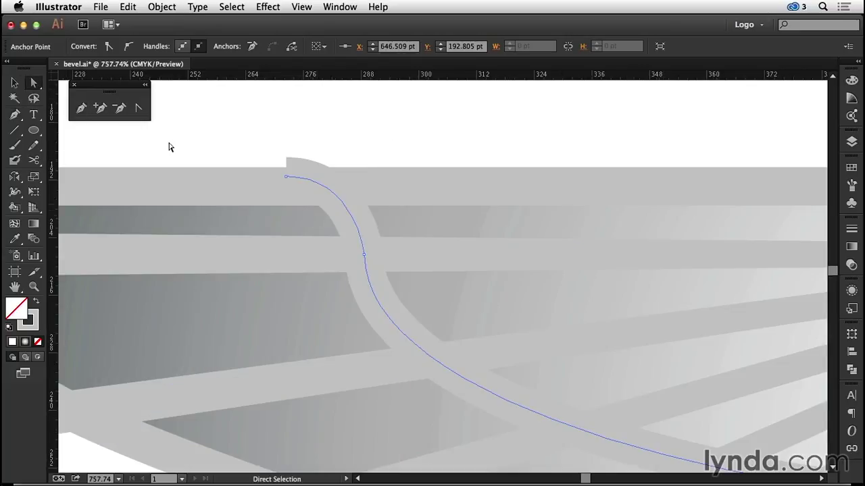
click(34, 82)
click(286, 177)
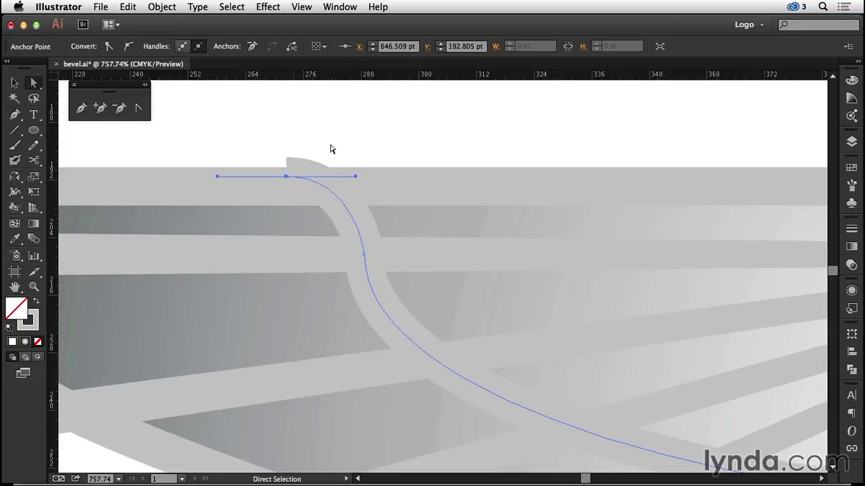
key(Down)
key(Down)
key(Down)
key(Down)
key(Down)
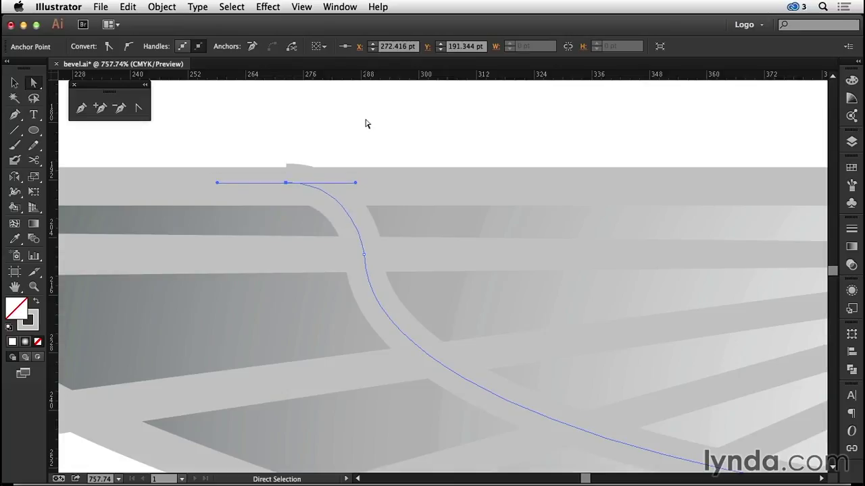
key(Down)
key(Down)
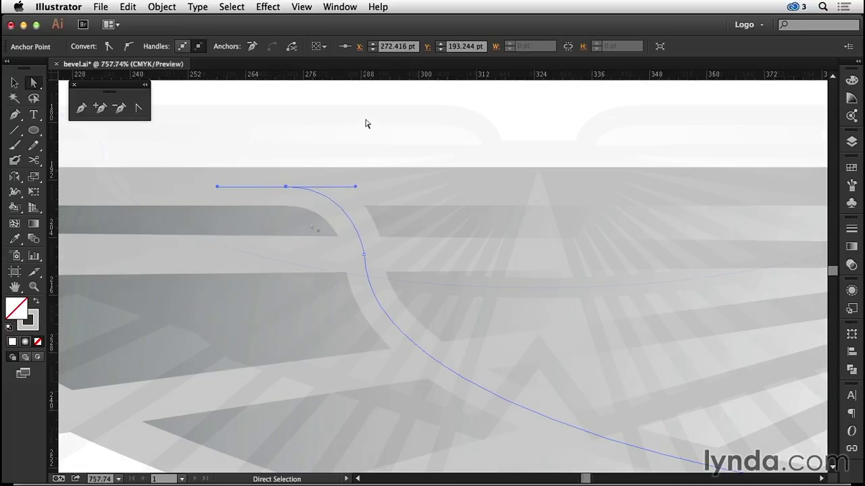
key(ctrl+minus)
key(ctrl+minus)
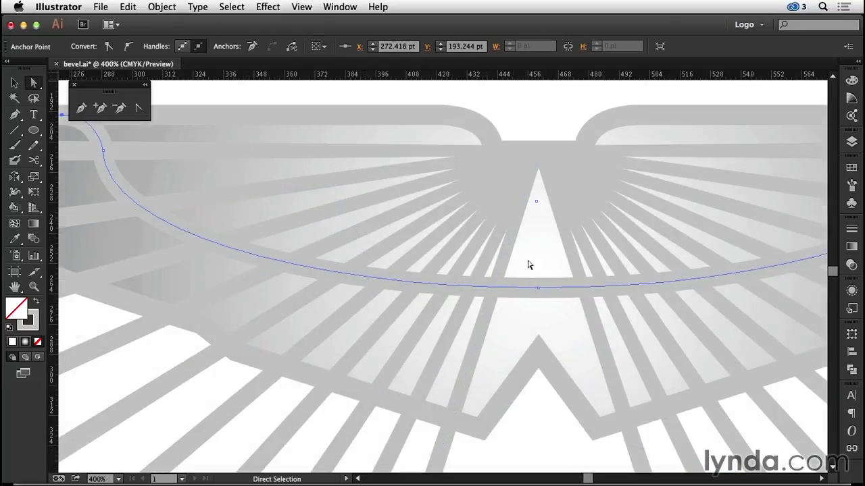
- Lower the arc's bottom anchor and pull both its handles out level to balance the curve
drag(539, 288, 538, 306)
drag(299, 303, 367, 317)
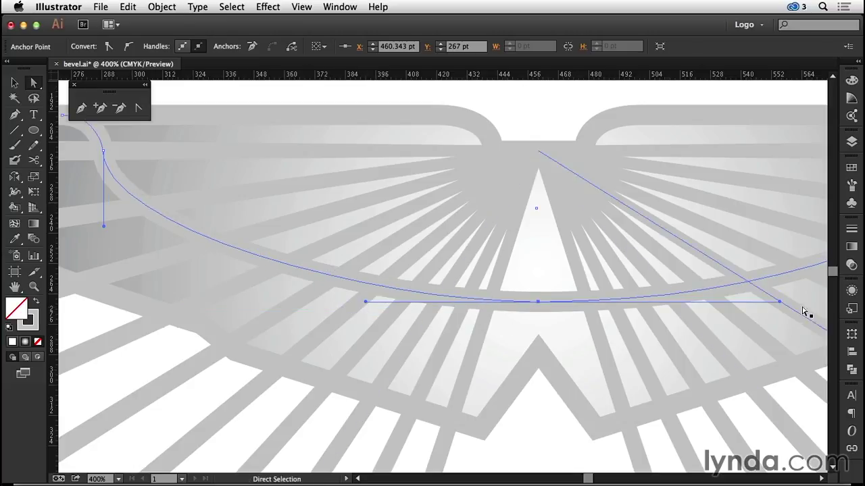
drag(781, 306, 719, 302)
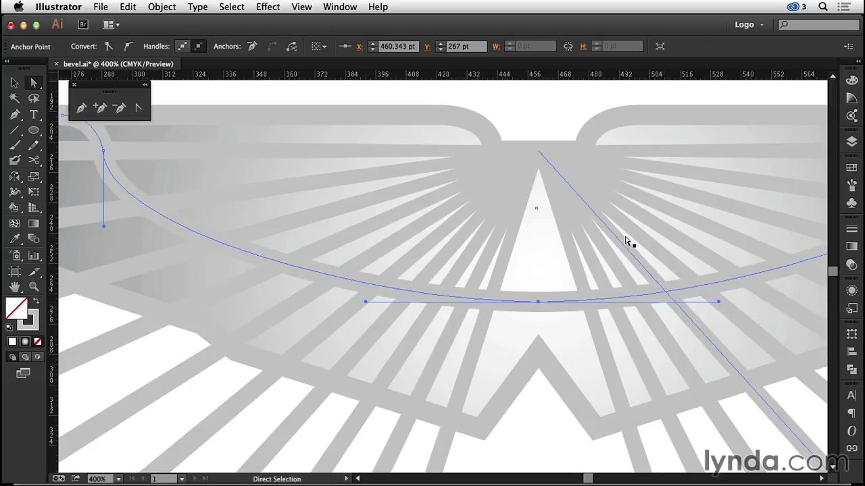
key(super+0)
click(557, 140)
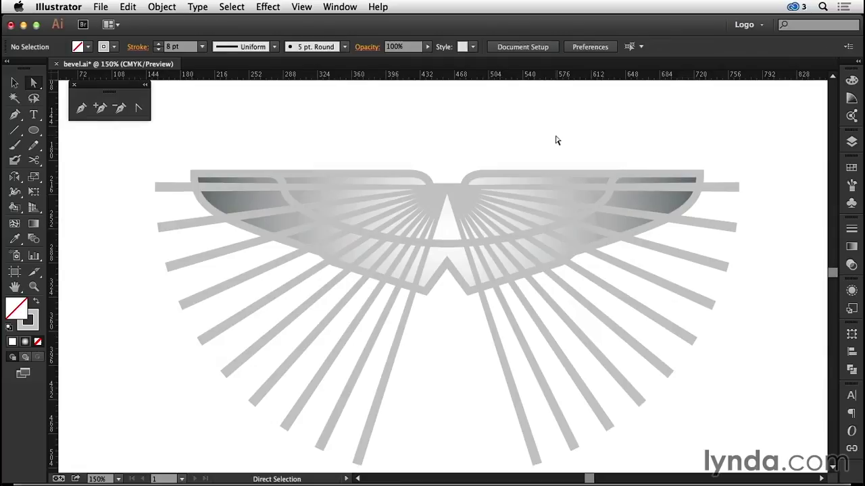
- Select all and apply Object > Path > Outline Stroke to the rays, wing outline and arc
key(super+a)
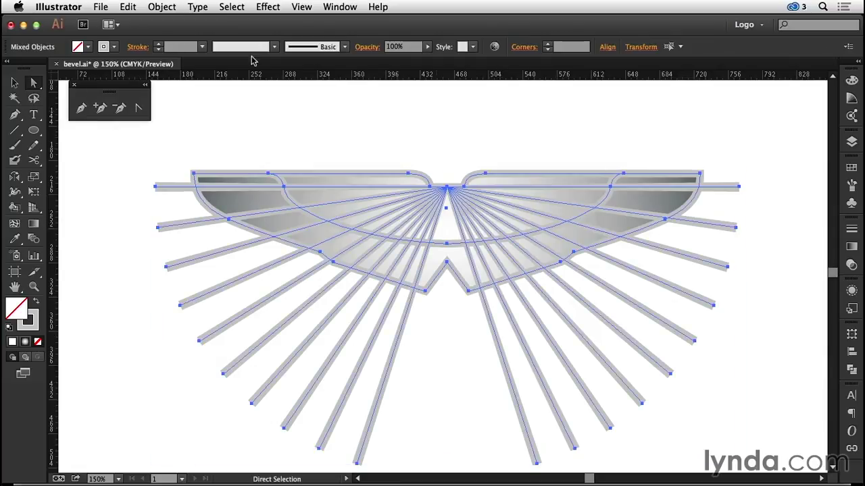
click(169, 7)
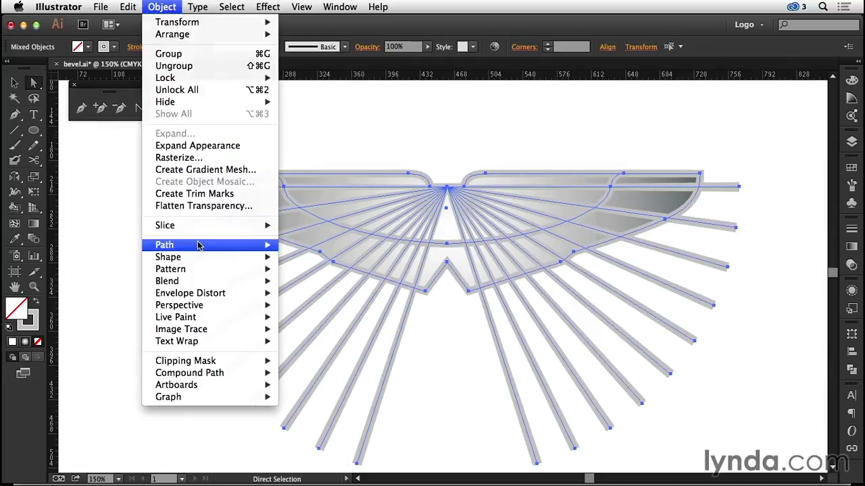
mouse_move(197, 245)
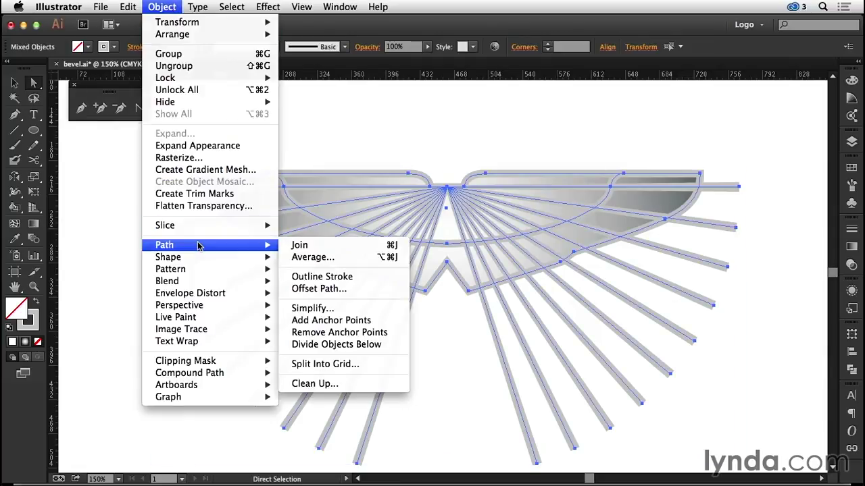
click(341, 277)
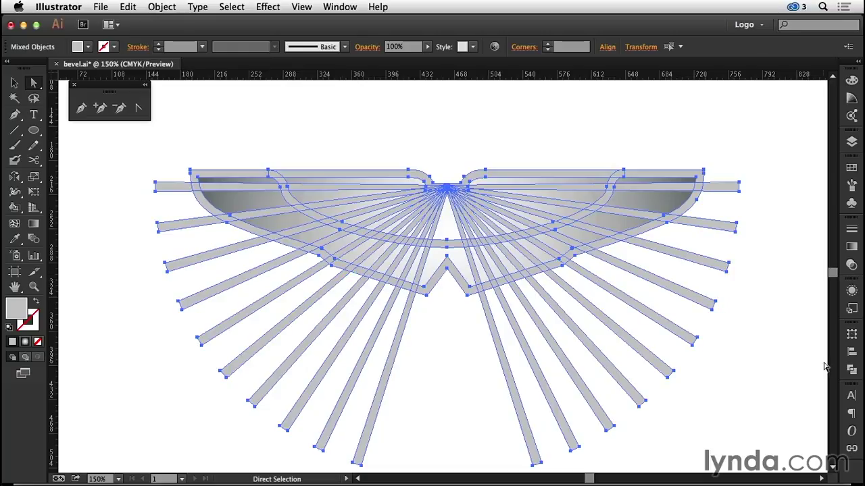
- Unite the outlined rays into one compound path, then unlock and target the wing <Path> in Layers
click(852, 370)
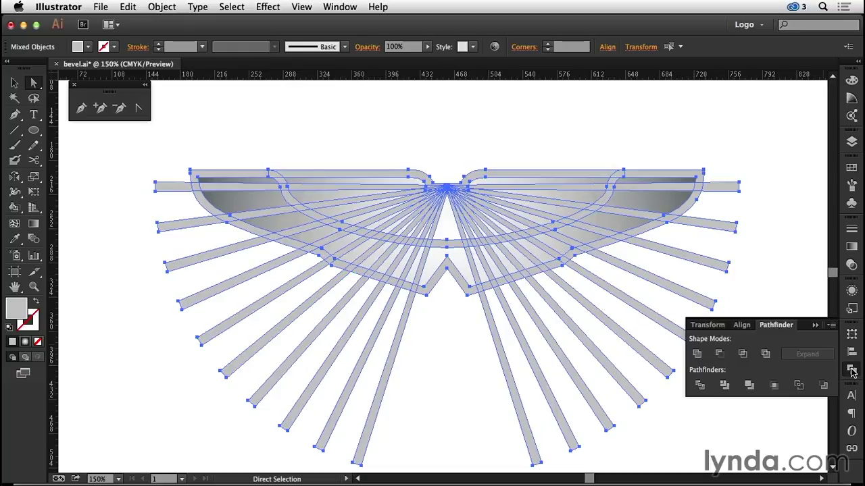
click(697, 354)
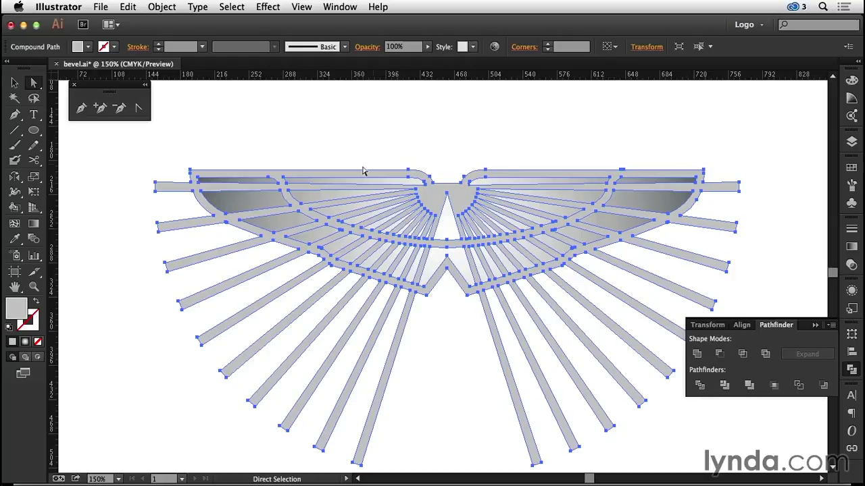
click(14, 83)
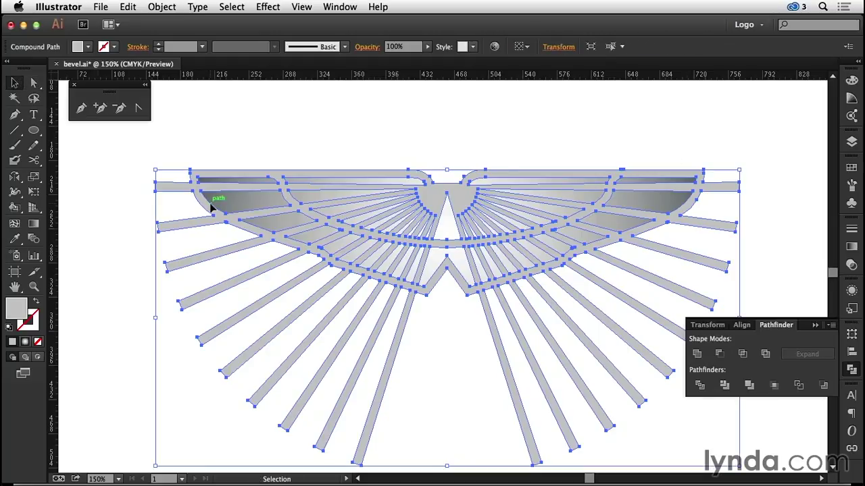
click(846, 143)
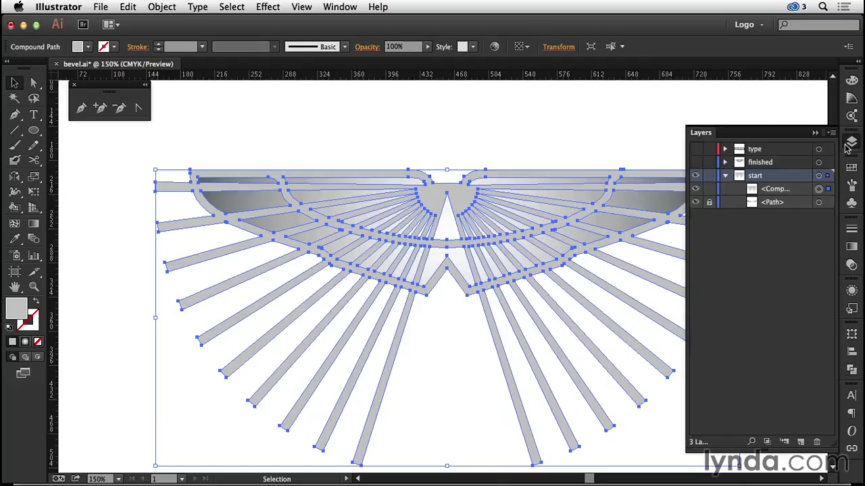
click(709, 203)
click(818, 203)
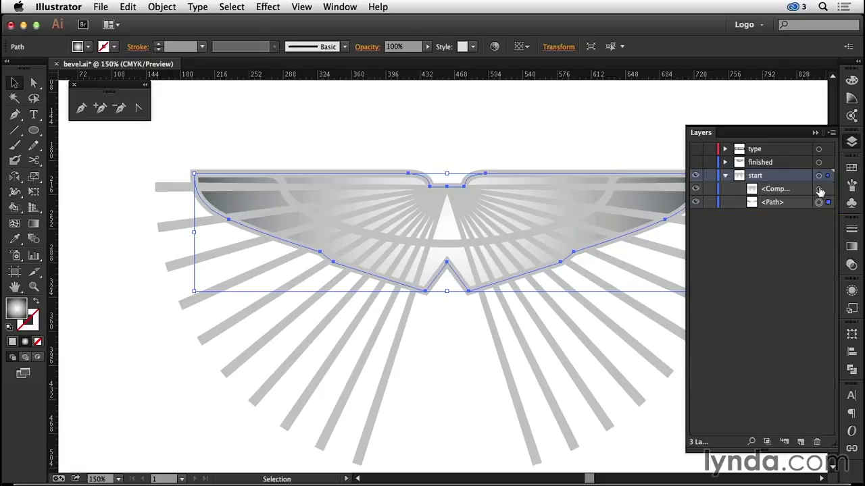
- Target the rays compound path and paste the wing copy in front with Cmd+F
click(819, 189)
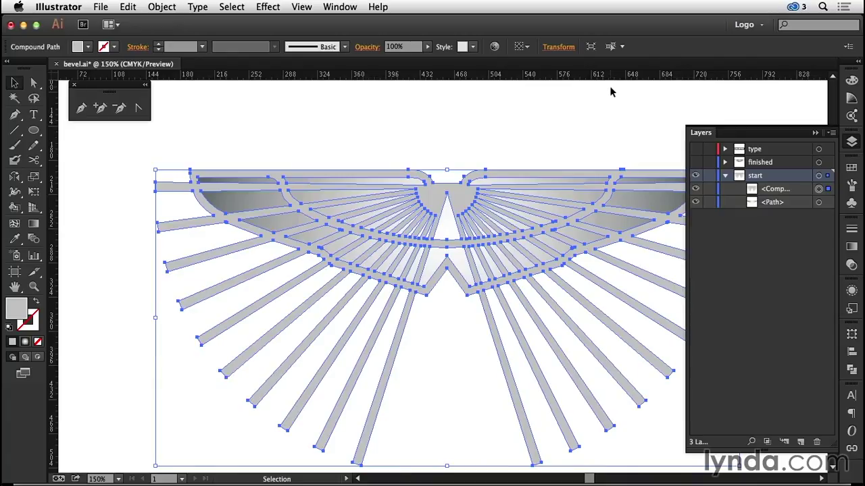
key(a)
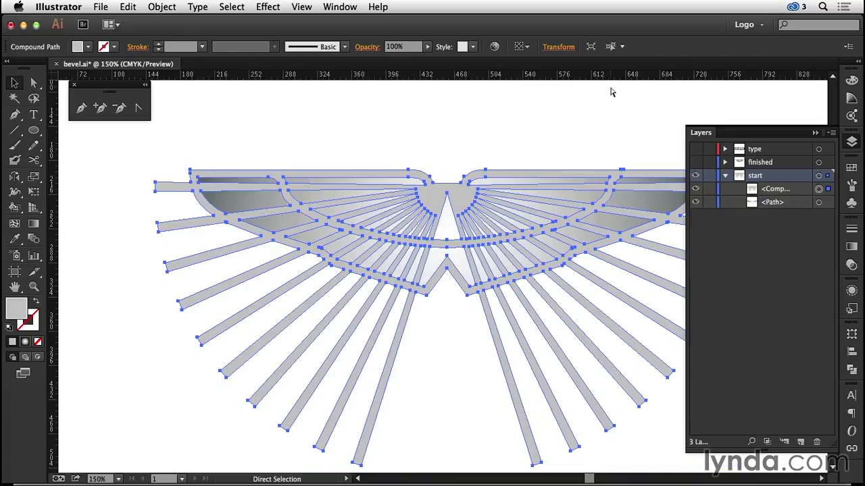
key(super+f)
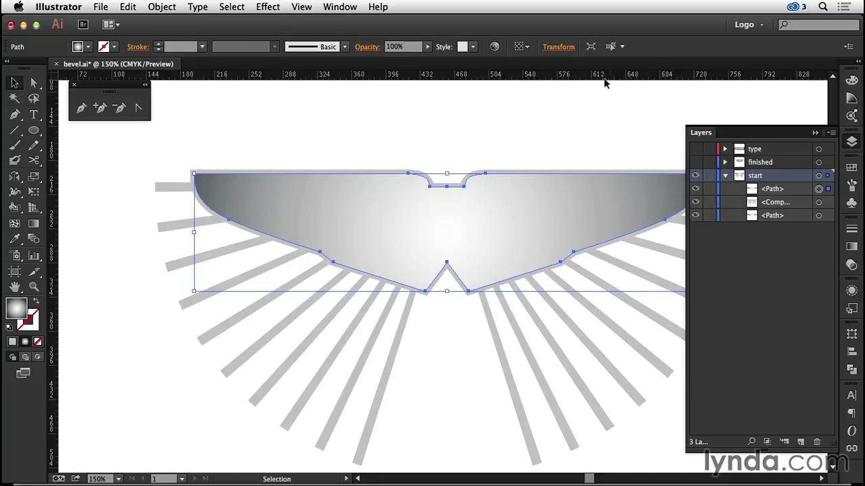
- Give the wing copy a flat K=30 light gray fill and an 8 pt gray stroke
click(87, 47)
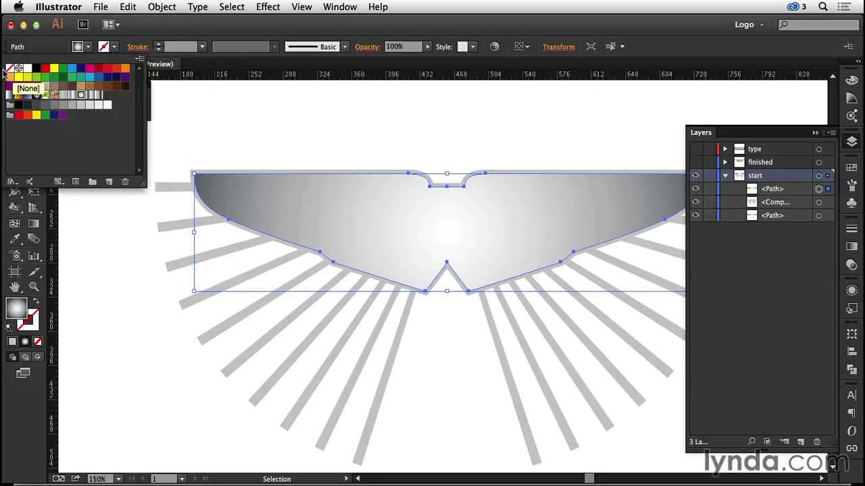
click(10, 69)
click(81, 95)
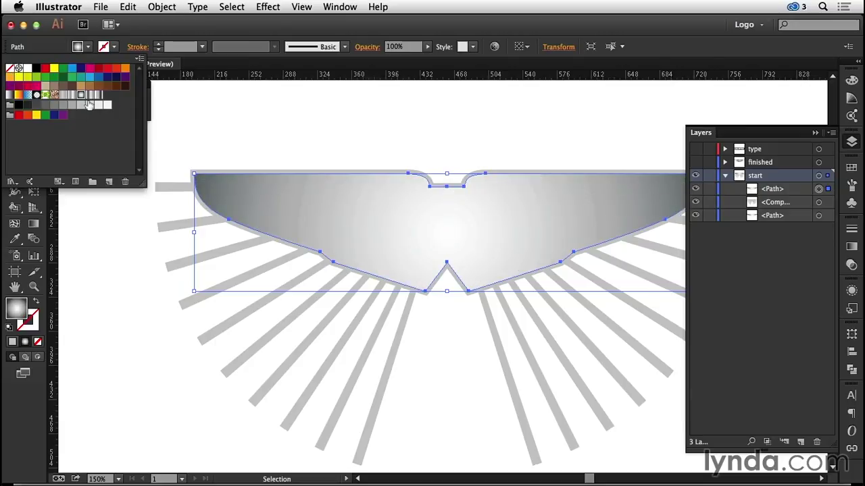
click(82, 108)
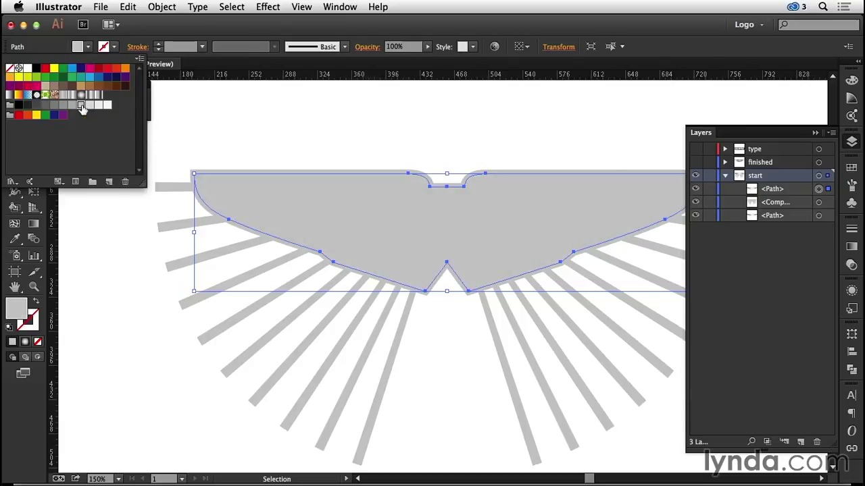
click(115, 47)
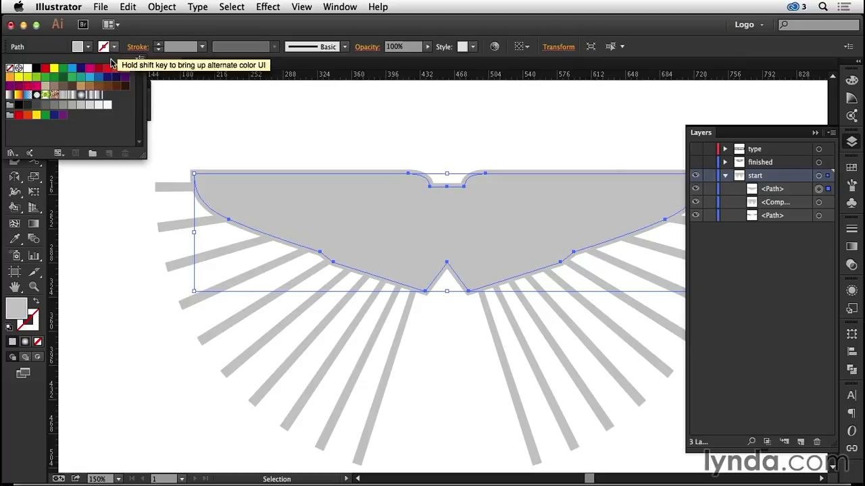
click(81, 107)
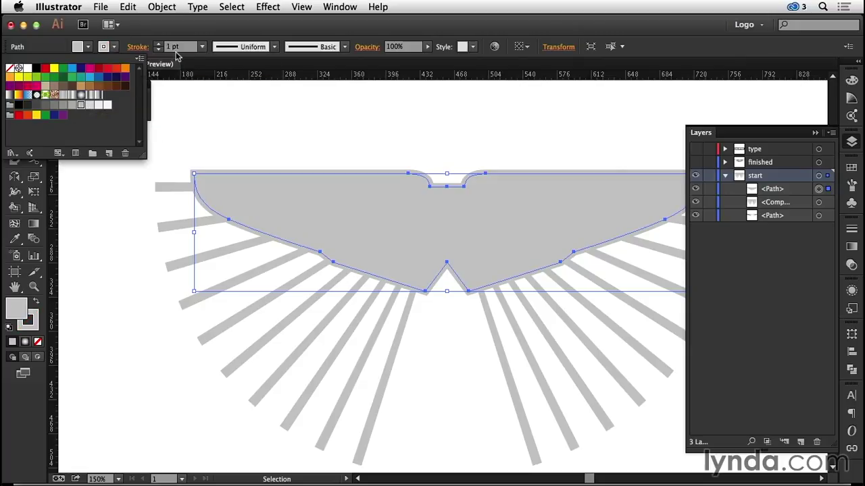
click(202, 47)
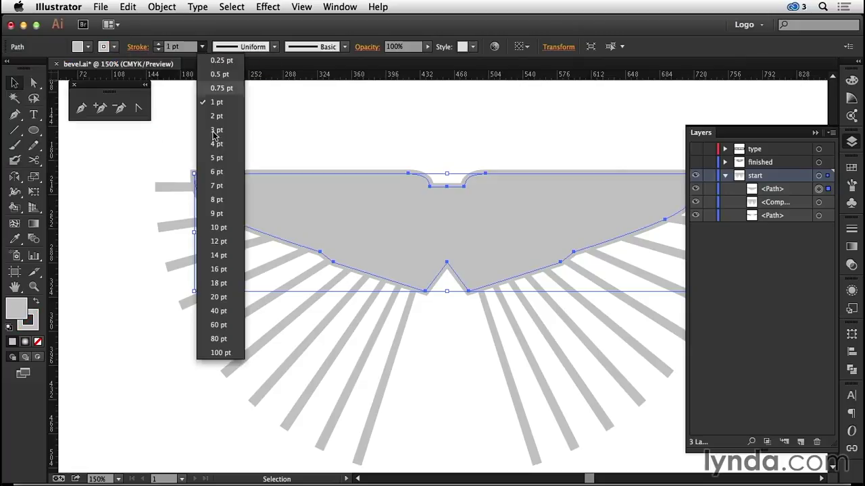
click(218, 200)
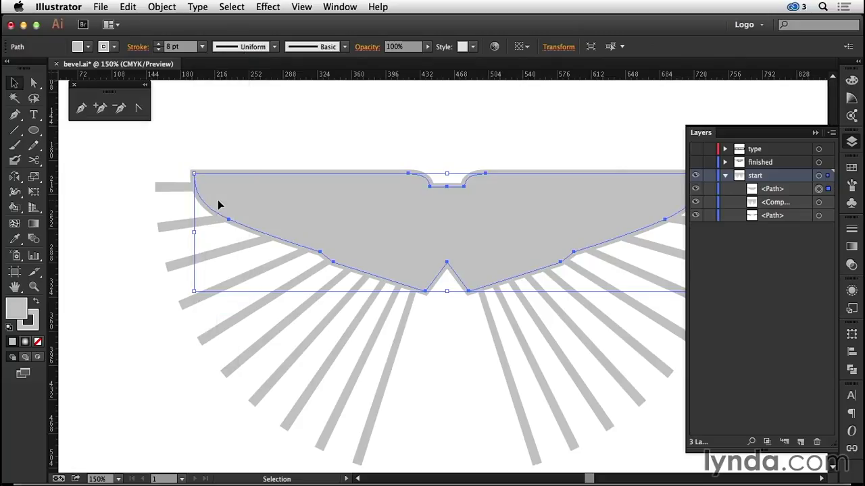
click(162, 7)
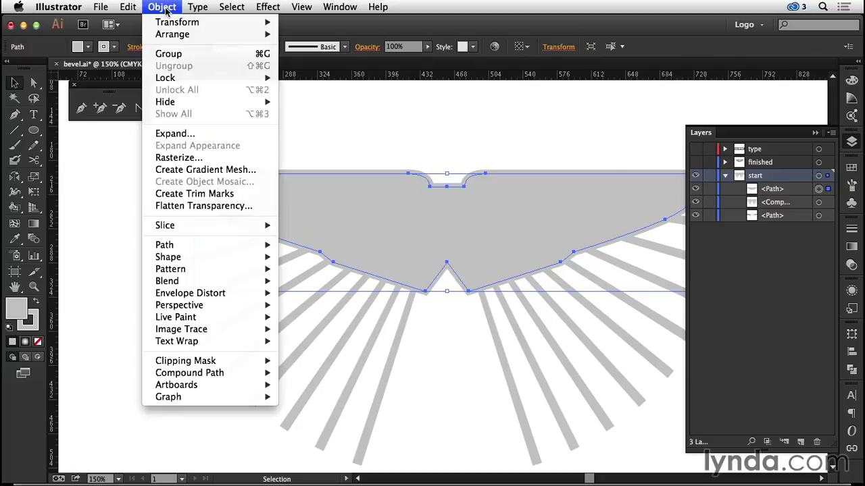
- Expand the gray wing copy's fill and stroke, then unite it with the rays
click(175, 134)
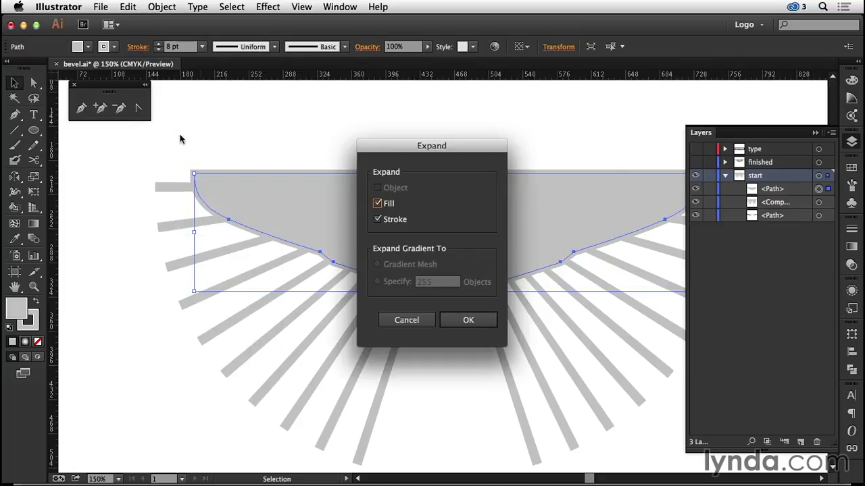
click(466, 321)
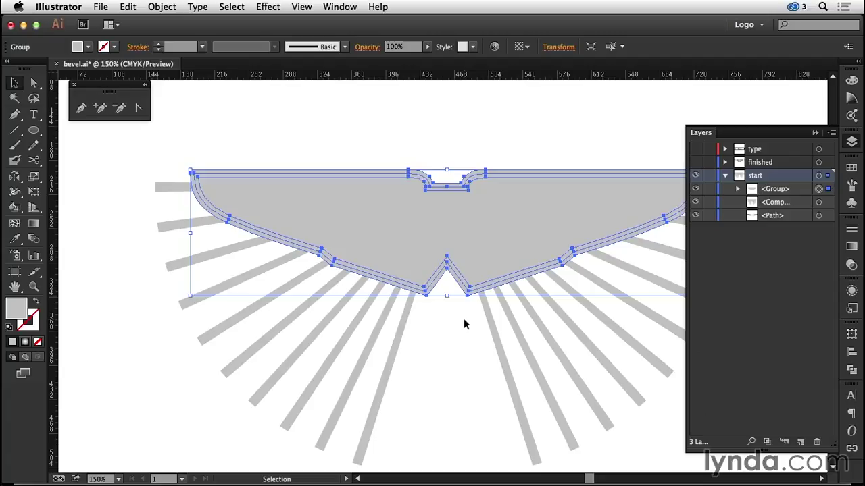
shift+click(664, 300)
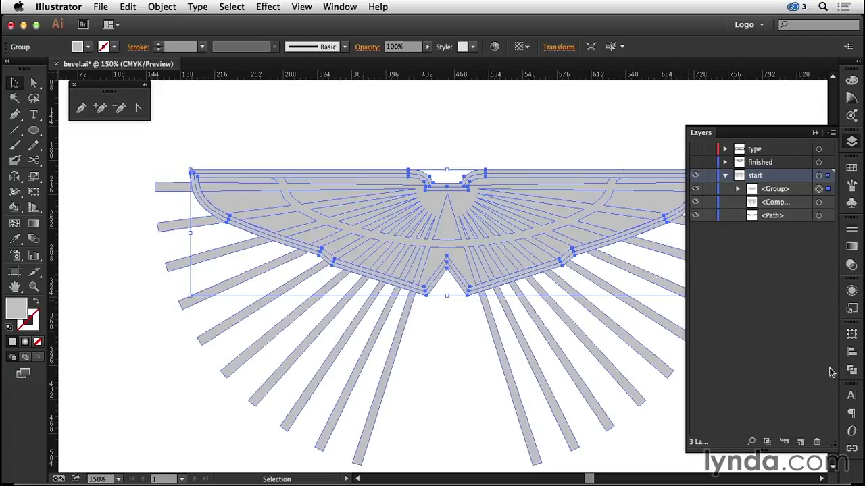
click(851, 370)
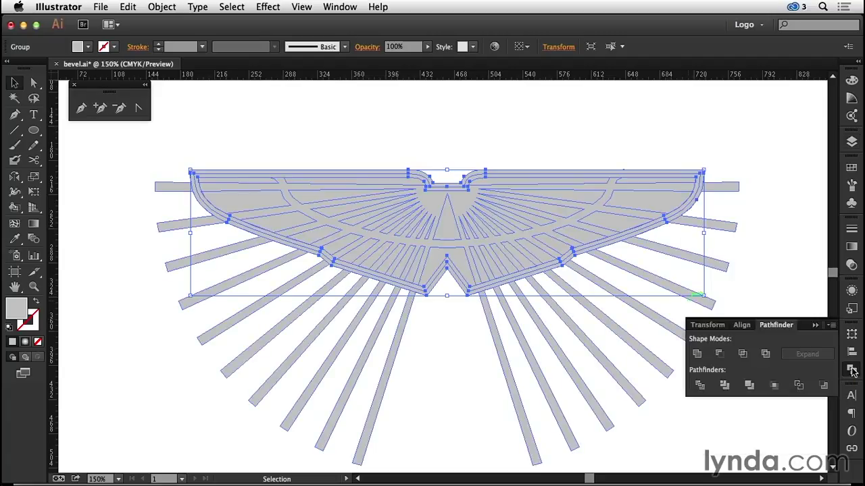
click(696, 353)
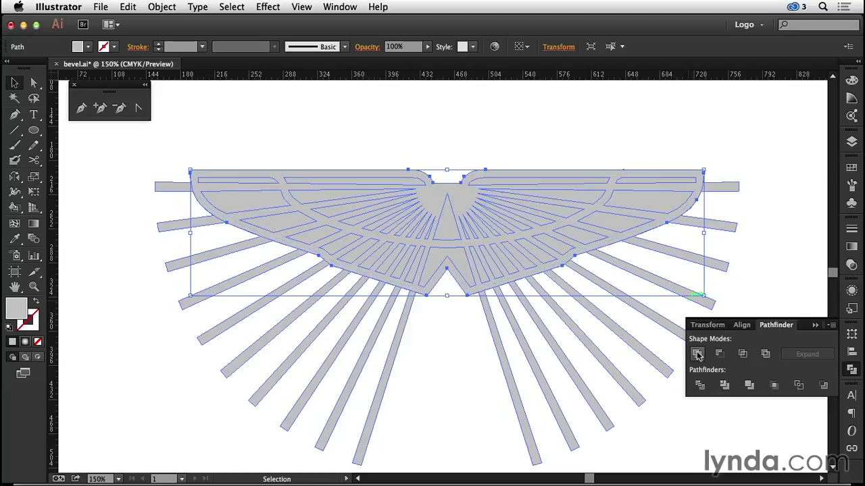
- Add the ray compound path to the selection and make a clipping mask with the wing outline
click(851, 144)
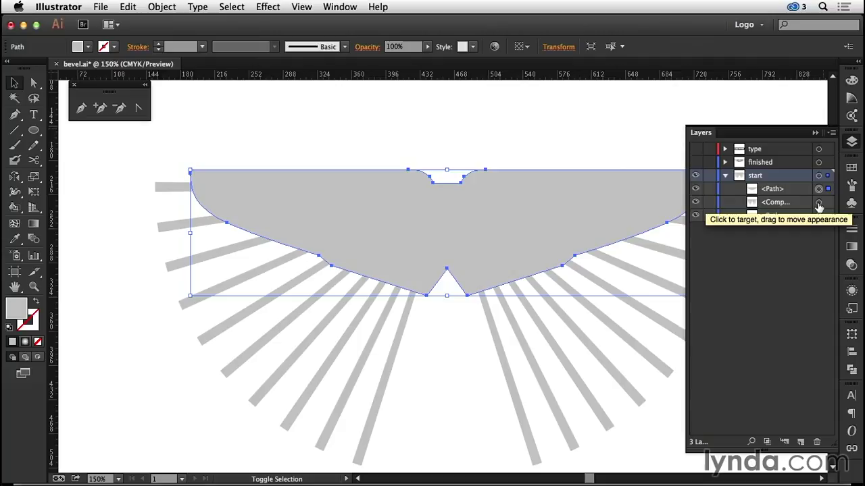
shift+click(819, 204)
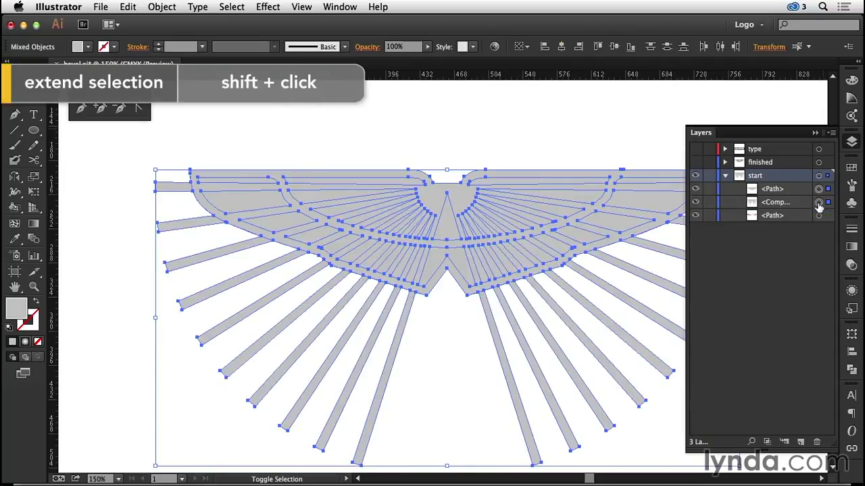
click(166, 7)
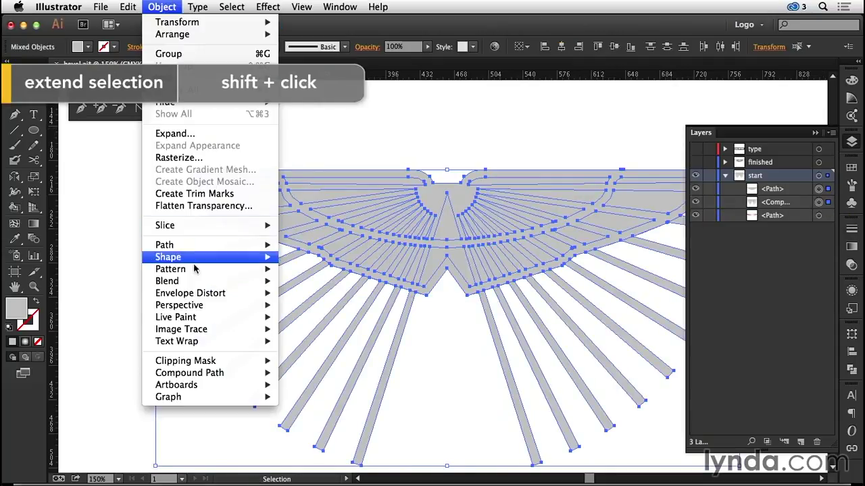
mouse_move(219, 363)
click(304, 360)
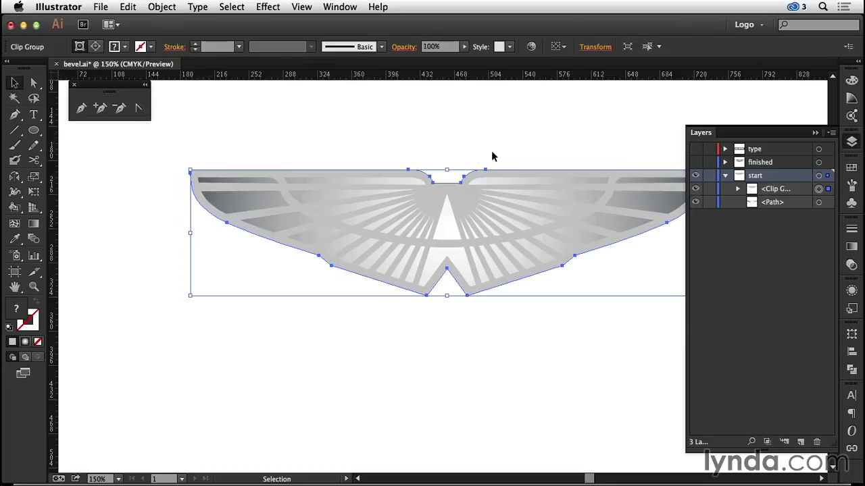
- Edit the clipped ray contents and open Effect > 3D > Extrude & Bevel
click(95, 49)
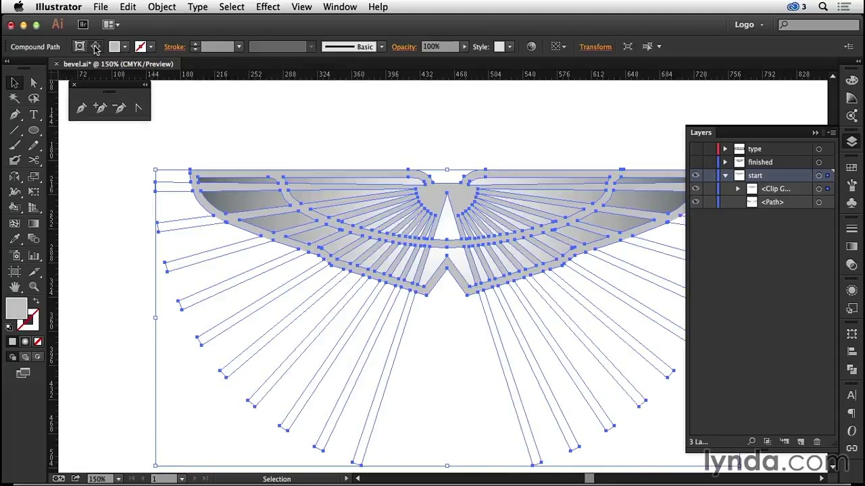
click(267, 7)
mouse_move(289, 86)
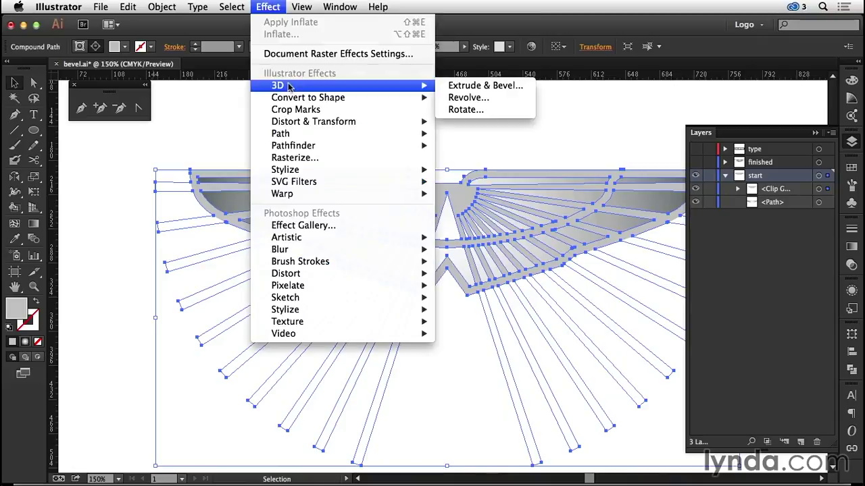
click(451, 87)
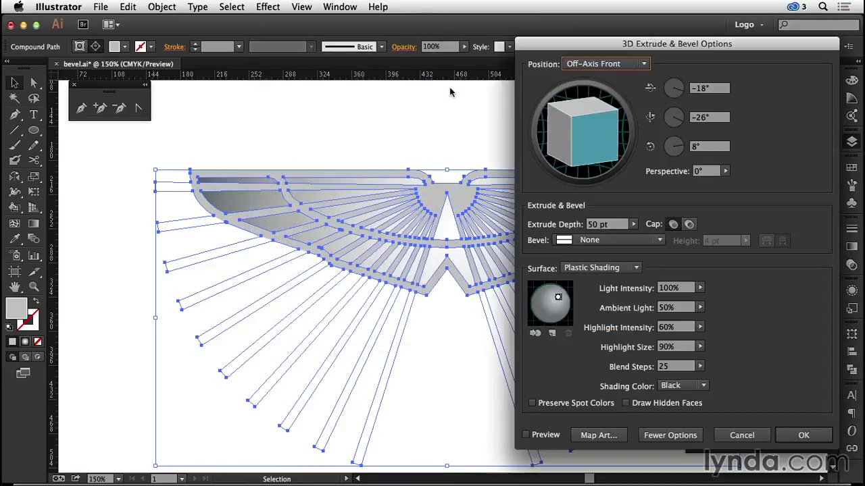
- Set the 3D position to Front with preview on and X rotation at -5°
click(612, 64)
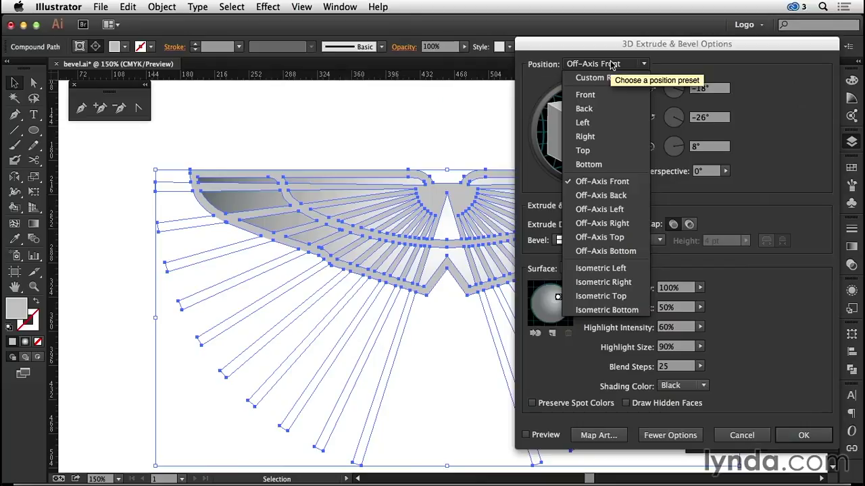
click(585, 95)
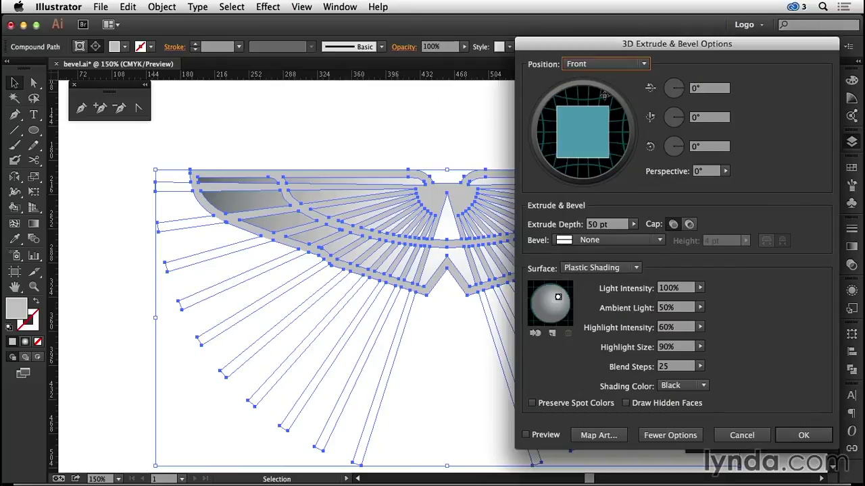
click(527, 436)
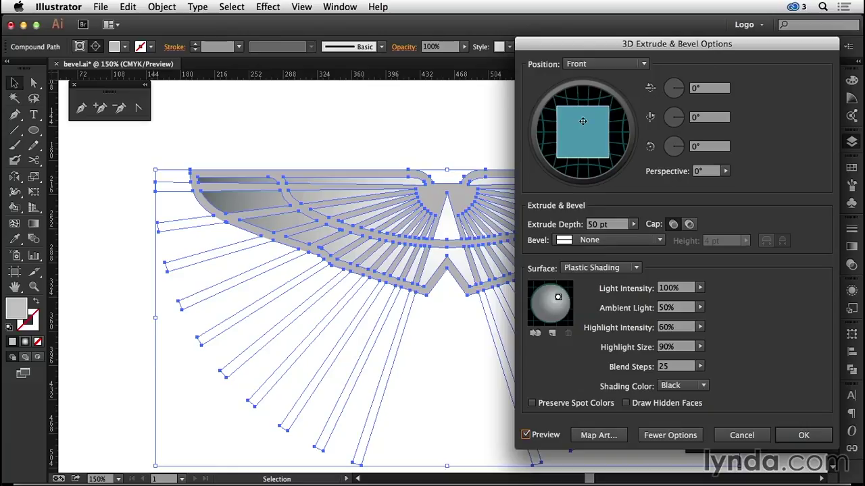
click(695, 93)
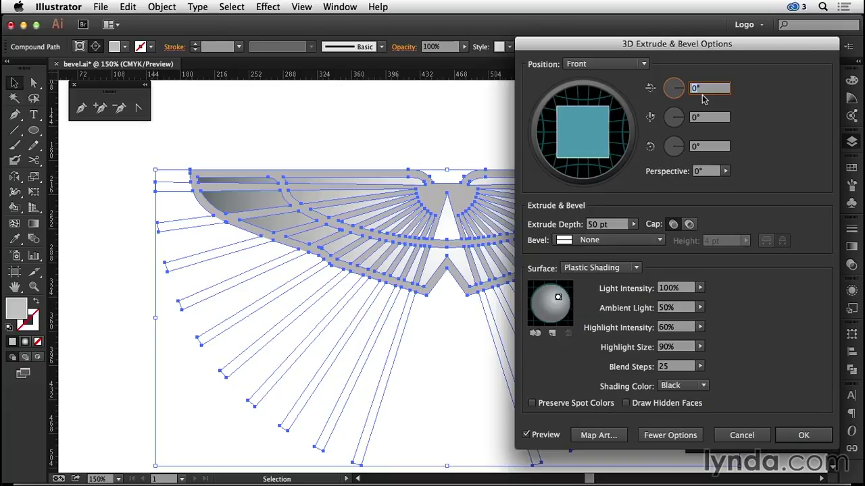
text(-5)
key(Tab)
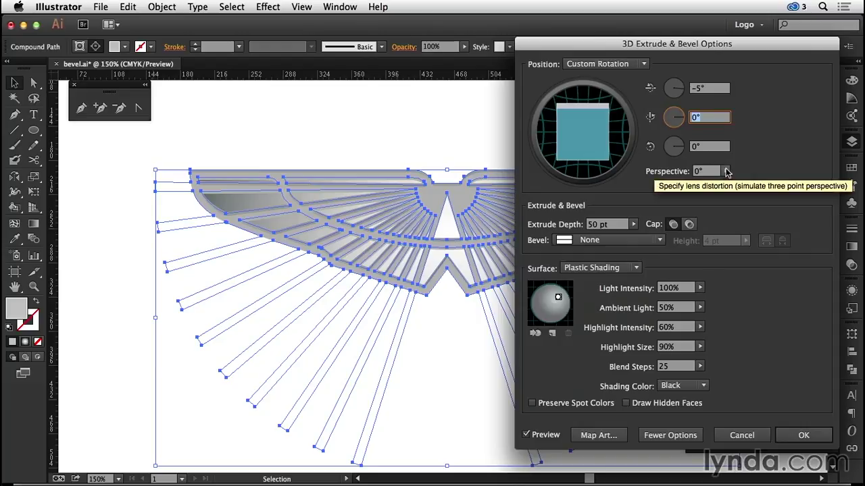
- Set 60° perspective and 3 blend steps, and centre the light source on the sphere
click(692, 172)
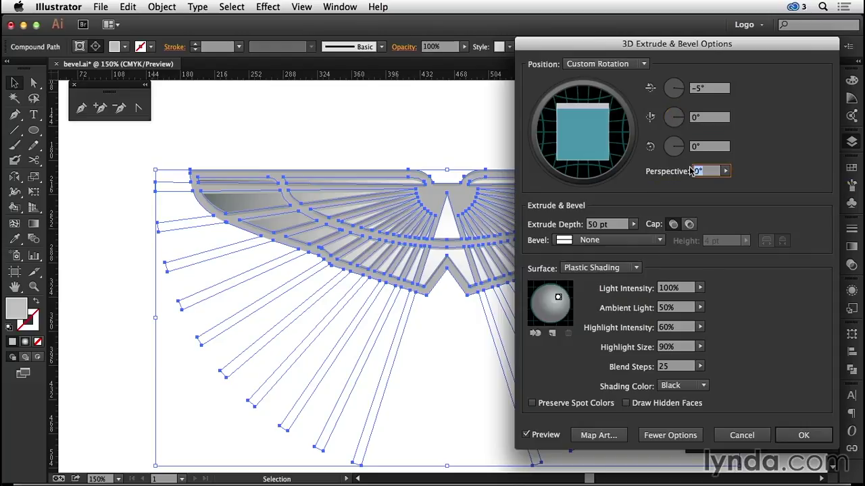
text(60)
key(Tab)
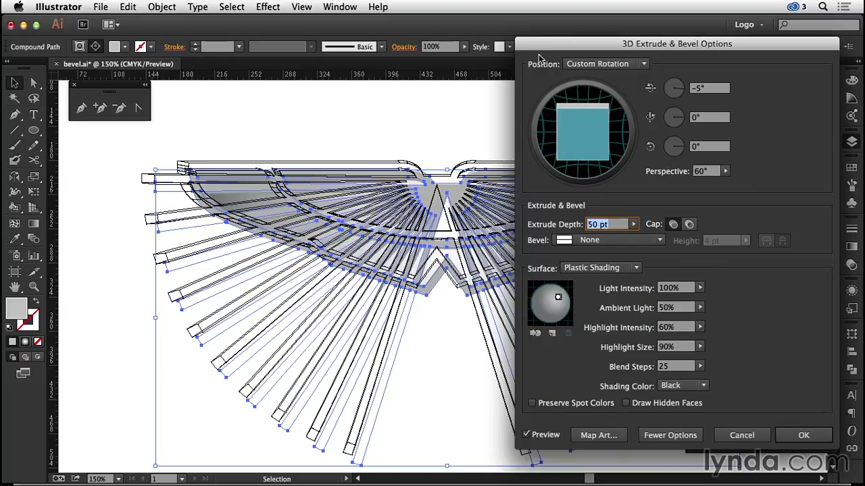
click(527, 436)
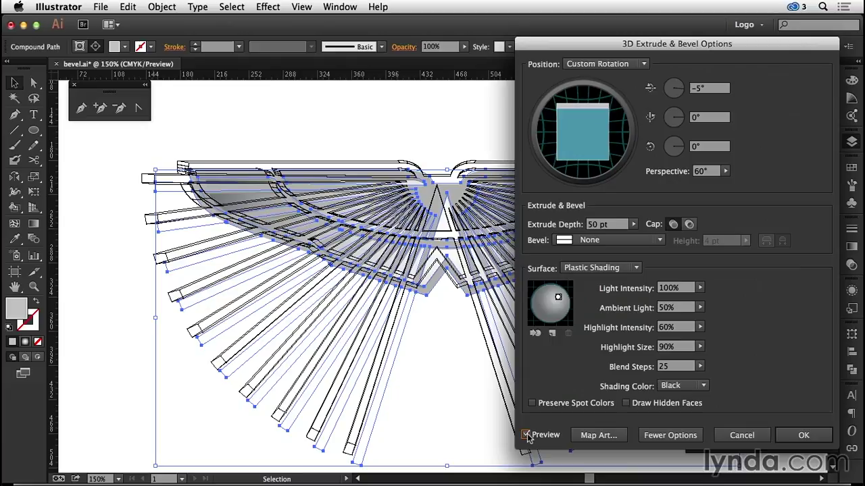
click(675, 367)
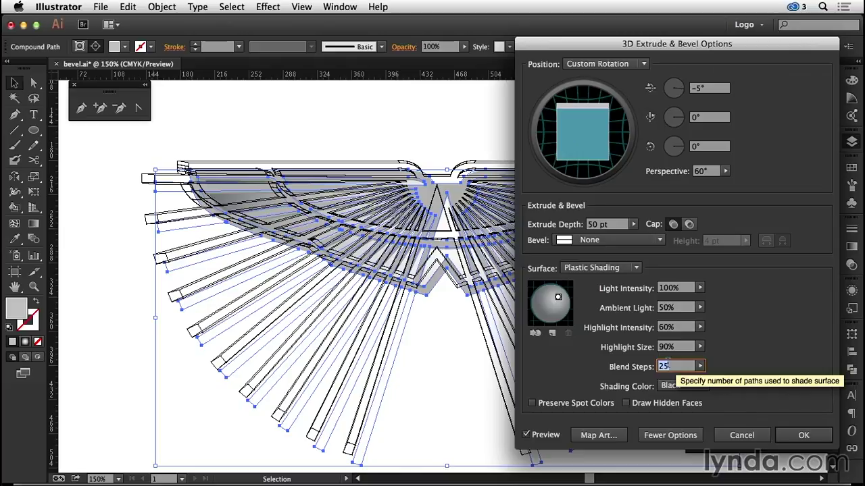
text(3)
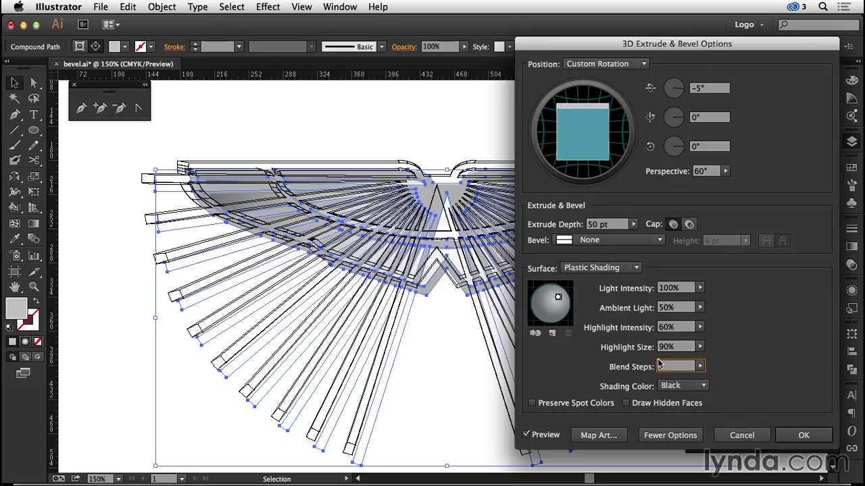
drag(556, 298, 550, 303)
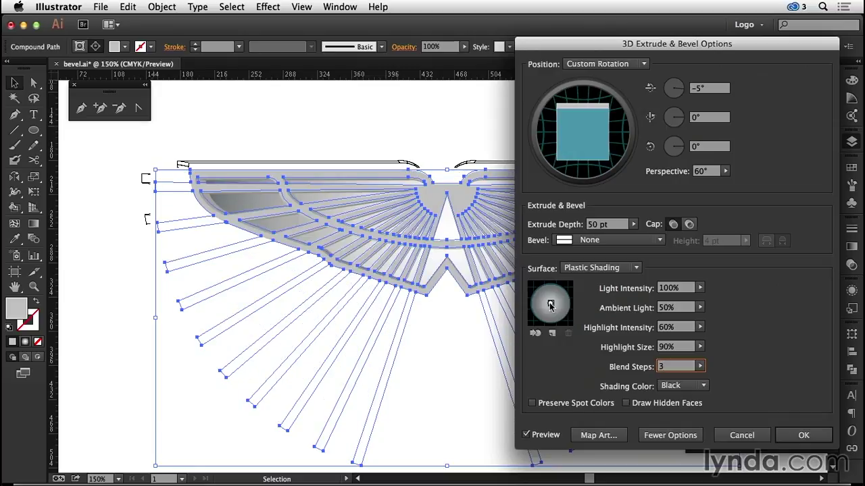
- Apply the 3D extrude and hide selection edges with Cmd+H
click(803, 437)
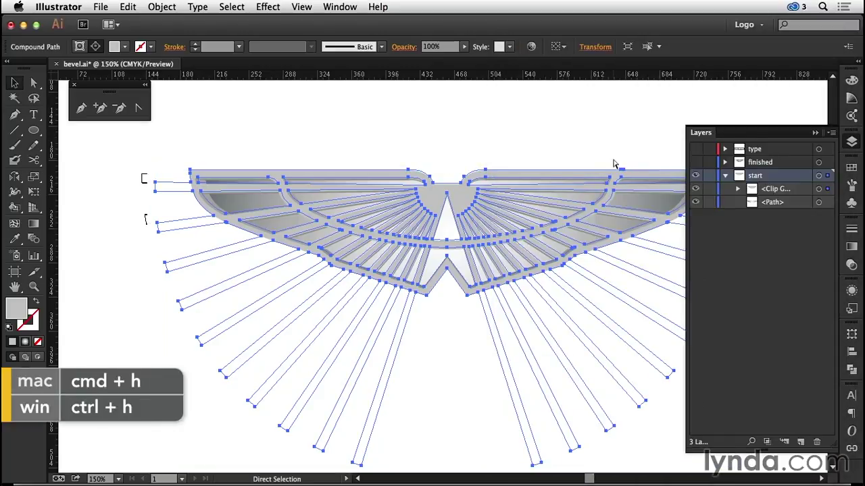
key(super+h)
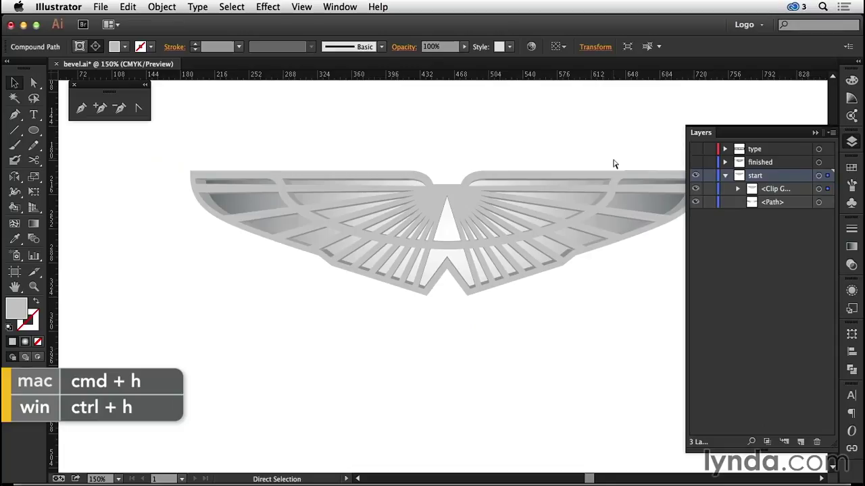
key(v)
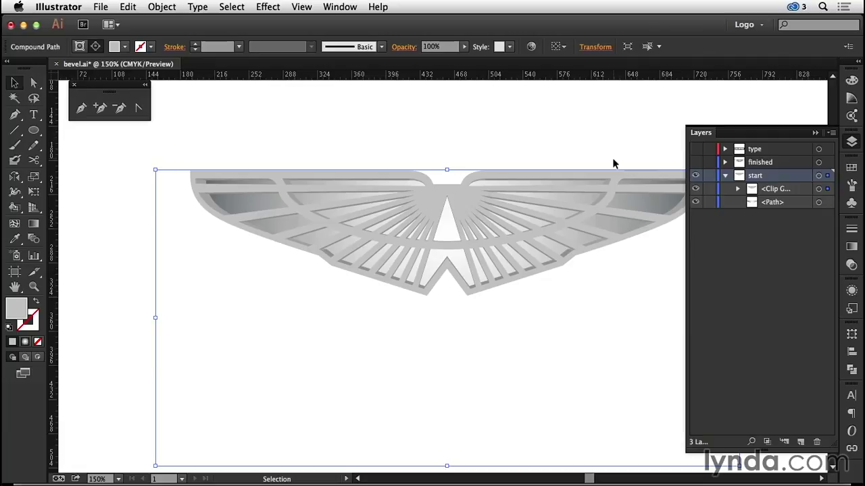
- Expand the Clip Group in Layers and paste a copy of the 3D ray compound path in front
key(super+a)
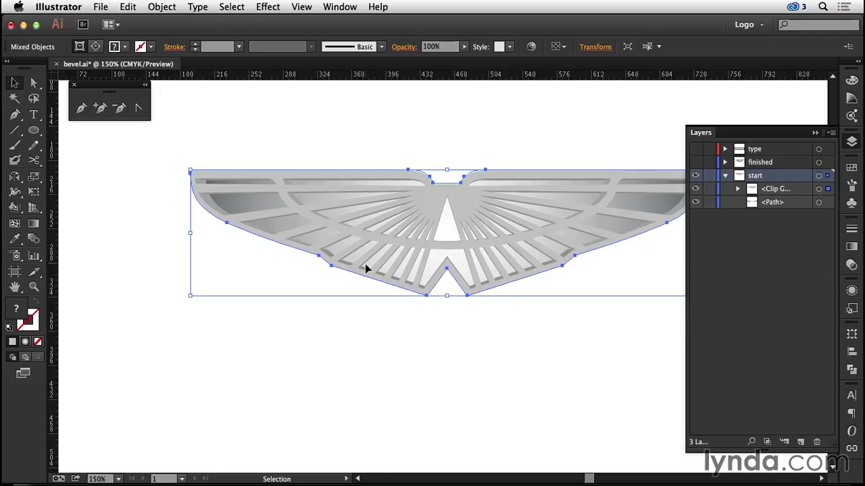
click(737, 190)
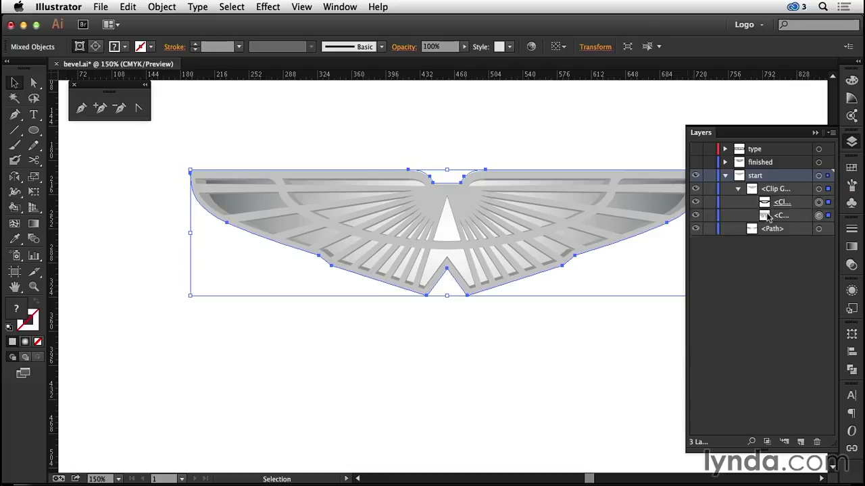
click(819, 215)
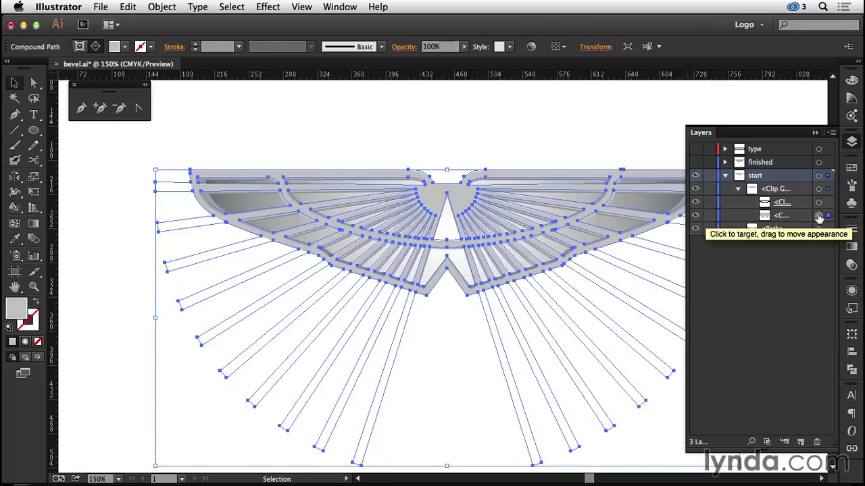
key(a)
key(super+c)
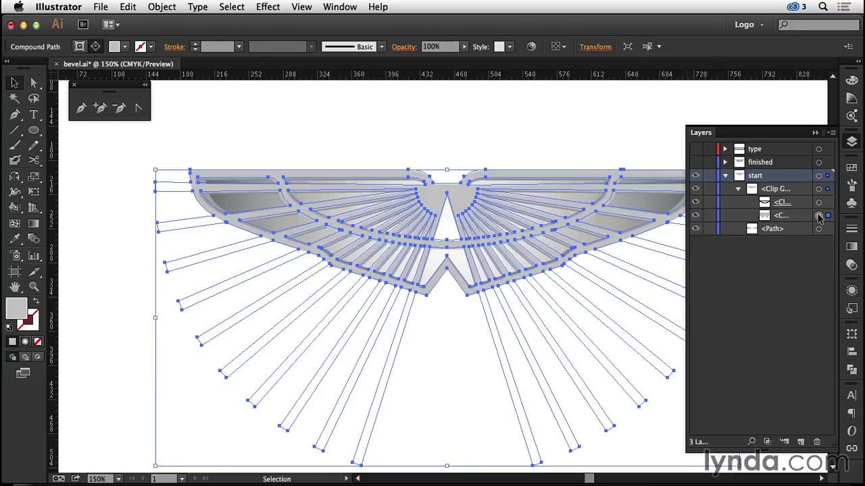
key(super+f)
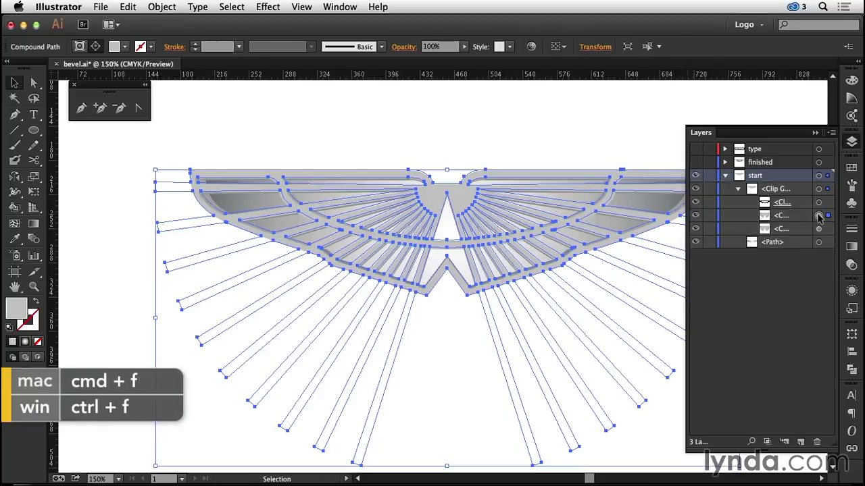
- Delete the 3D Extrude & Bevel effect from the front ray copy in Appearance
click(852, 248)
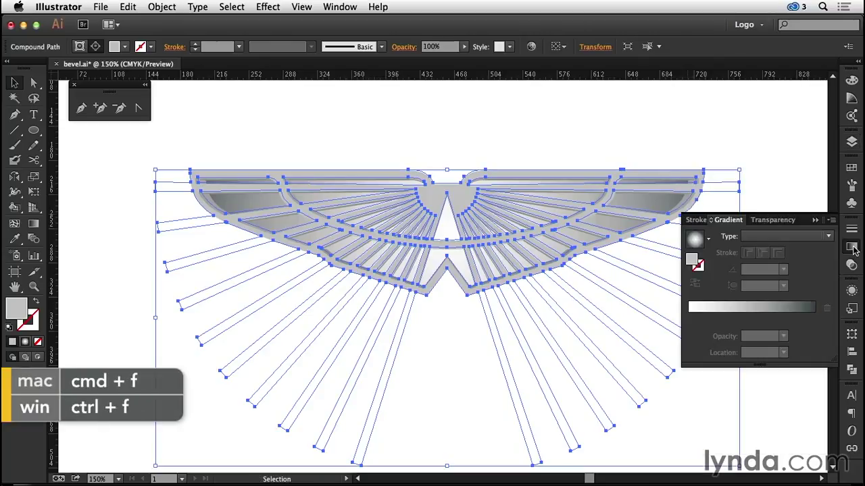
click(851, 290)
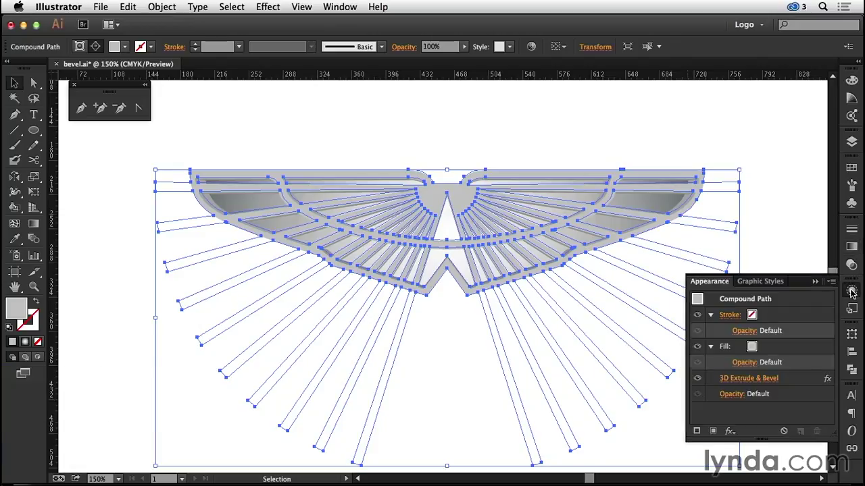
click(787, 381)
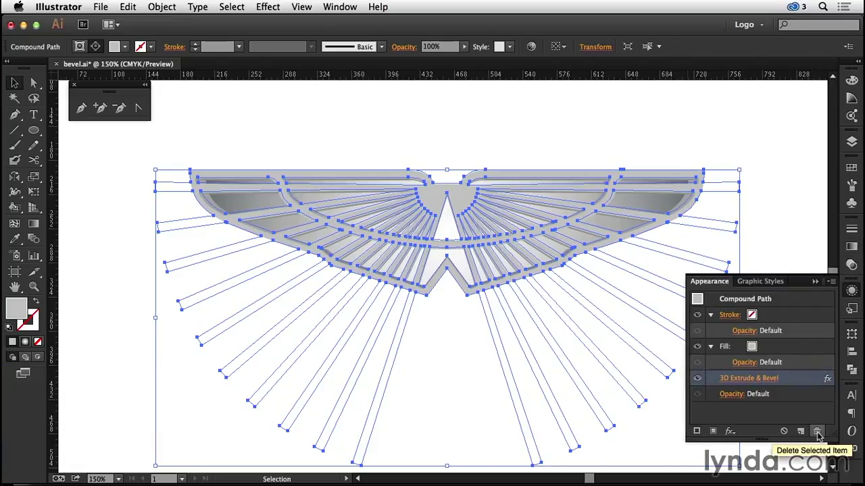
click(817, 435)
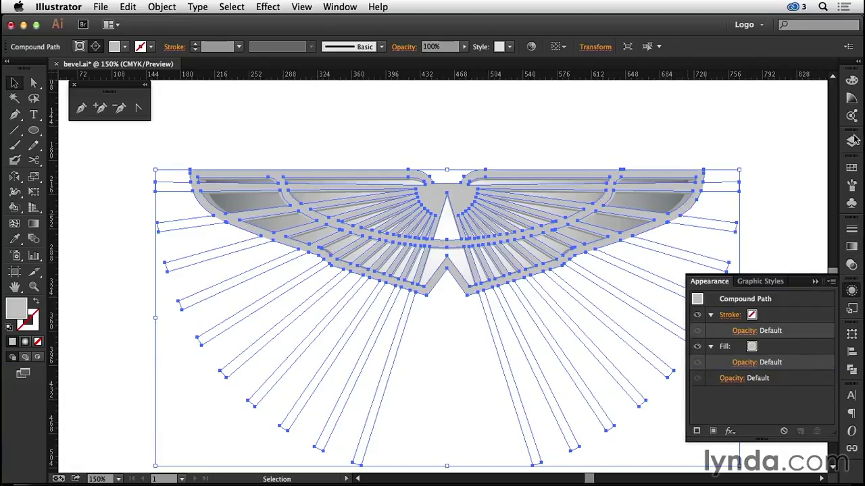
- Fill the ray copy with the Chrome gradient swatch and set its blend mode to Overlay
click(852, 167)
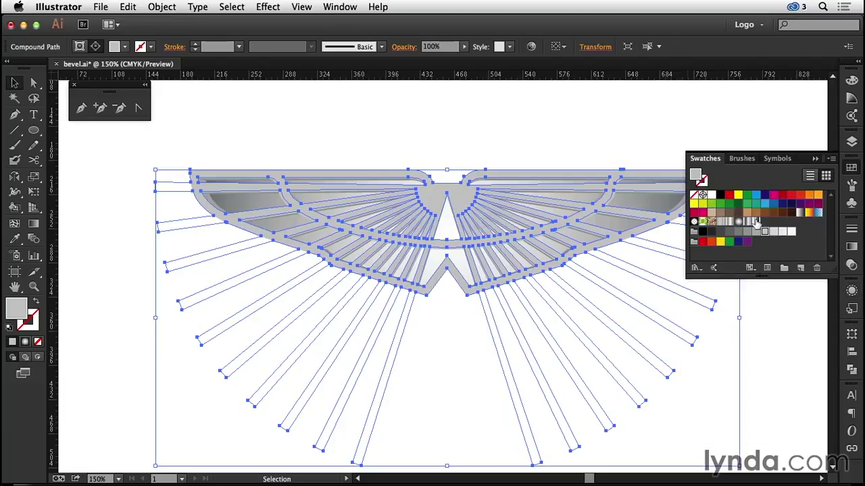
click(756, 223)
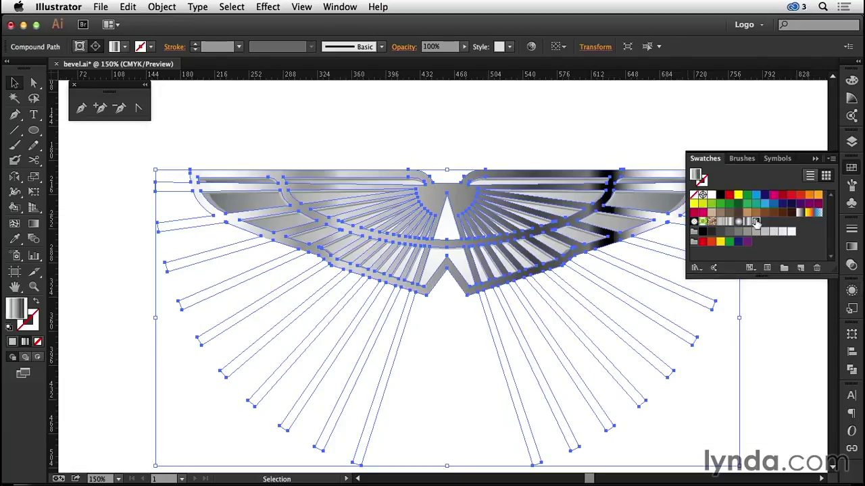
click(851, 265)
click(735, 242)
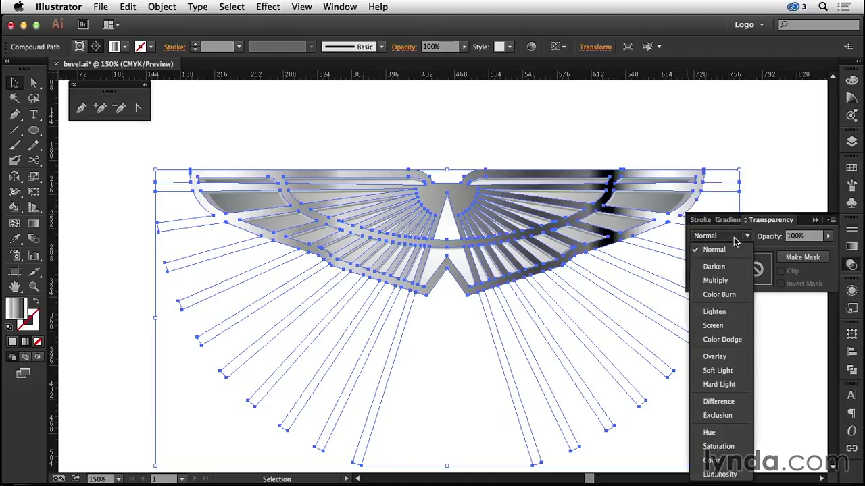
click(731, 358)
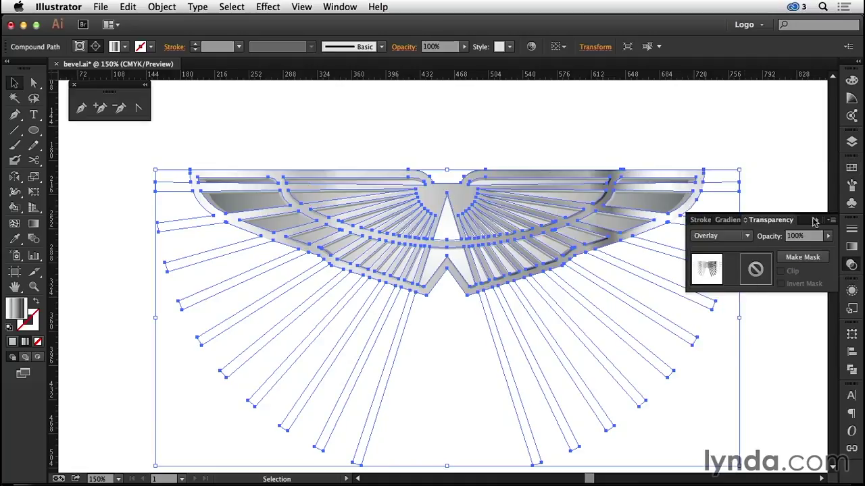
click(815, 221)
- Select the logo's compound path and bring up its layer structure
key(a)
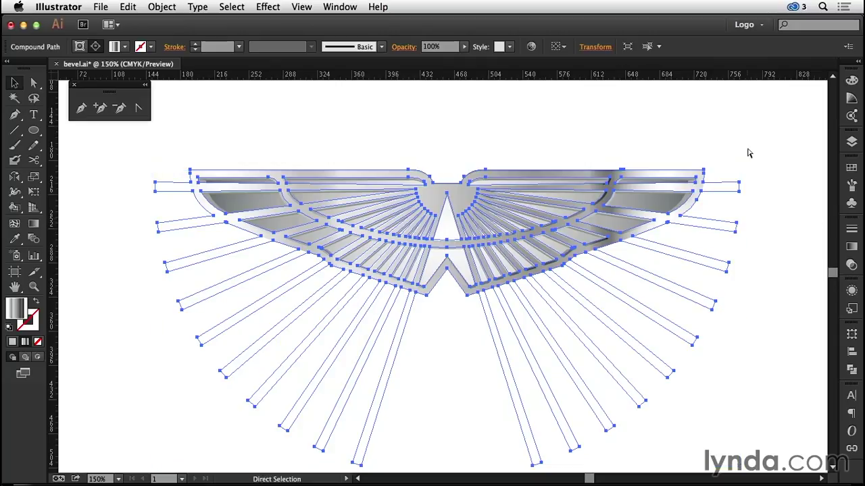
click(748, 154)
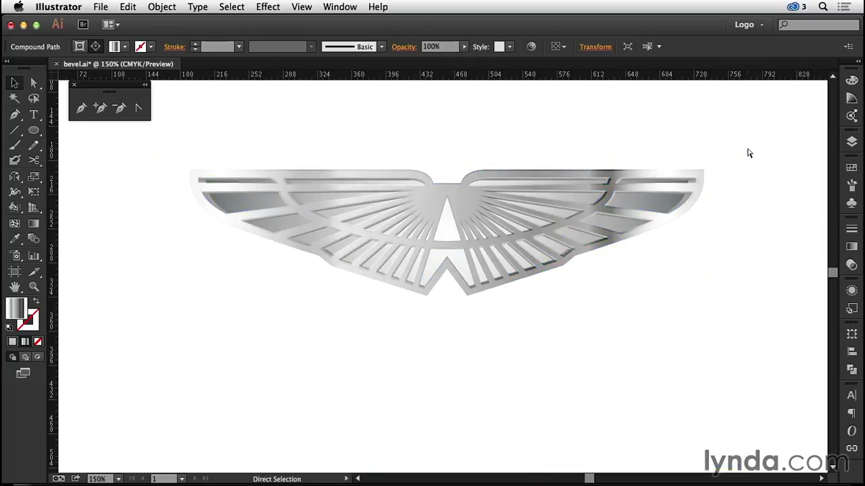
key(v)
key(super+a)
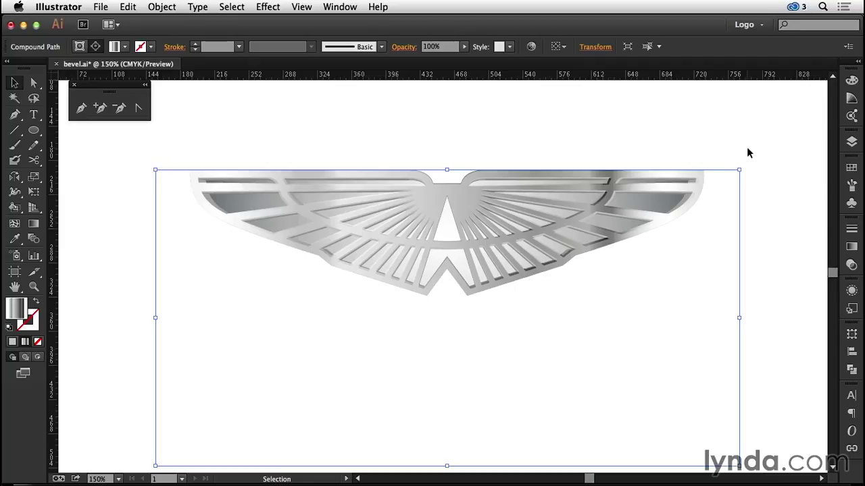
key(a)
click(748, 153)
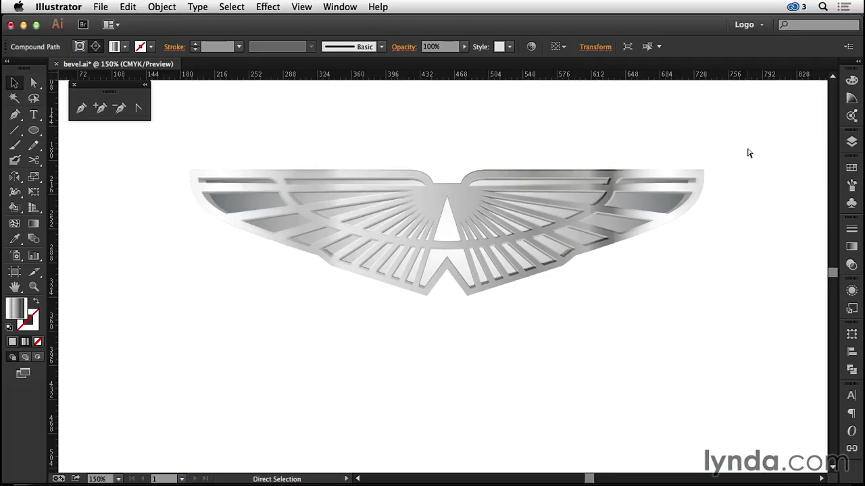
key(v)
key(super+a)
click(851, 141)
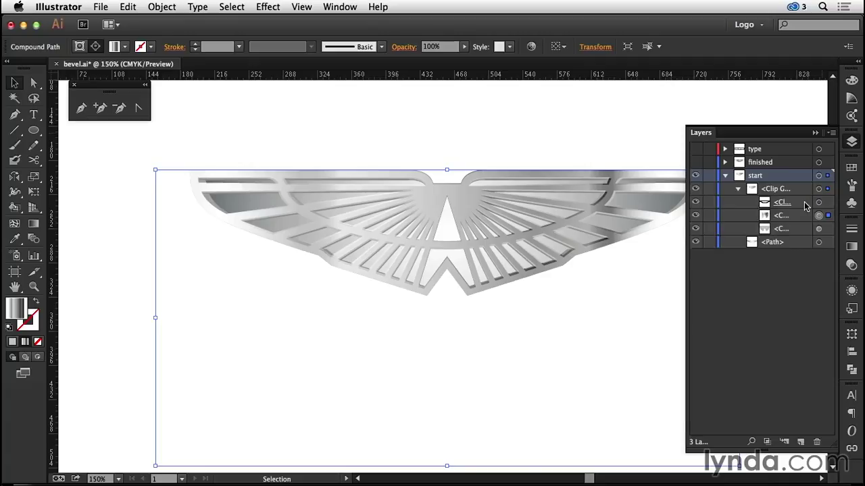
- Lock the original 3D rays compound path and the wing clipping path inside the clip group
key(a)
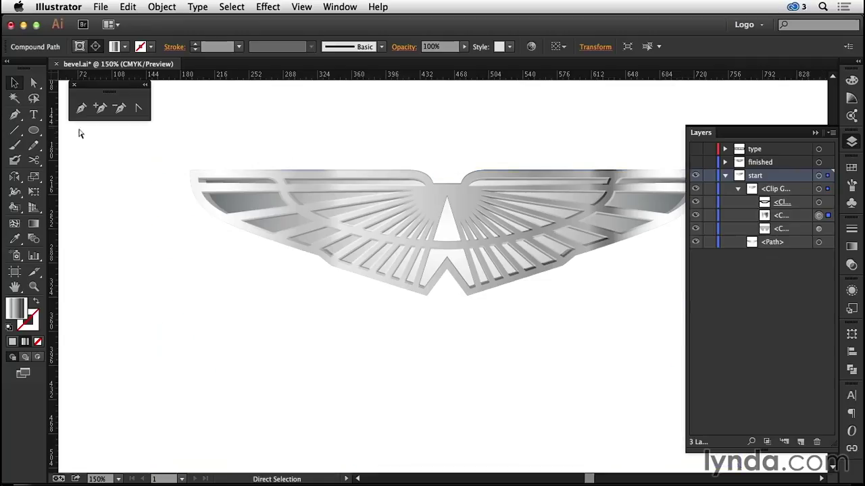
key(v)
key(super+a)
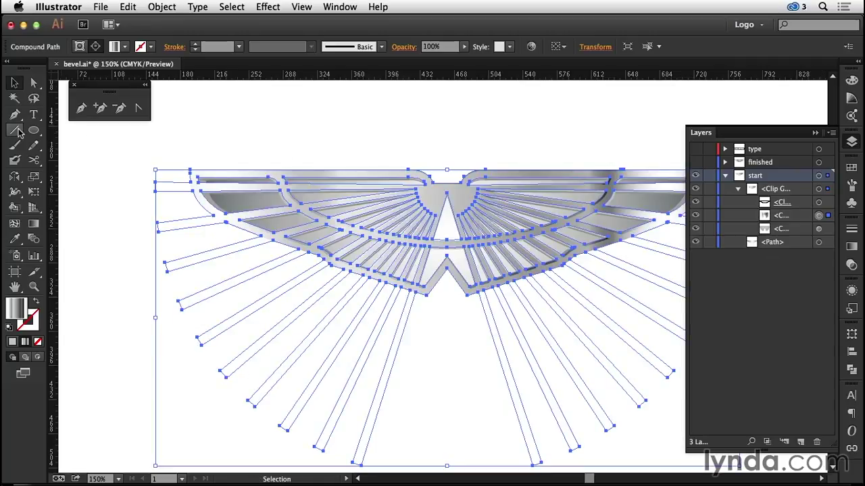
click(709, 229)
click(708, 202)
- Draw a vertical line down the logo's centre and move it into the clip group
click(14, 130)
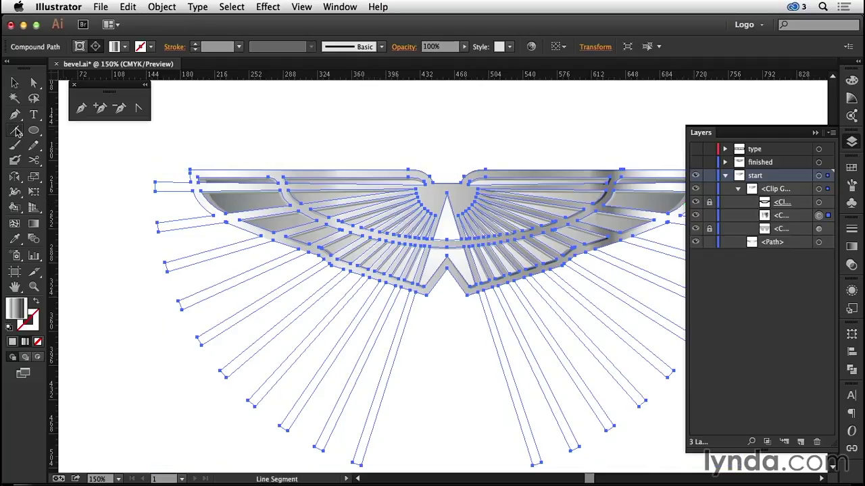
drag(447, 166, 448, 319)
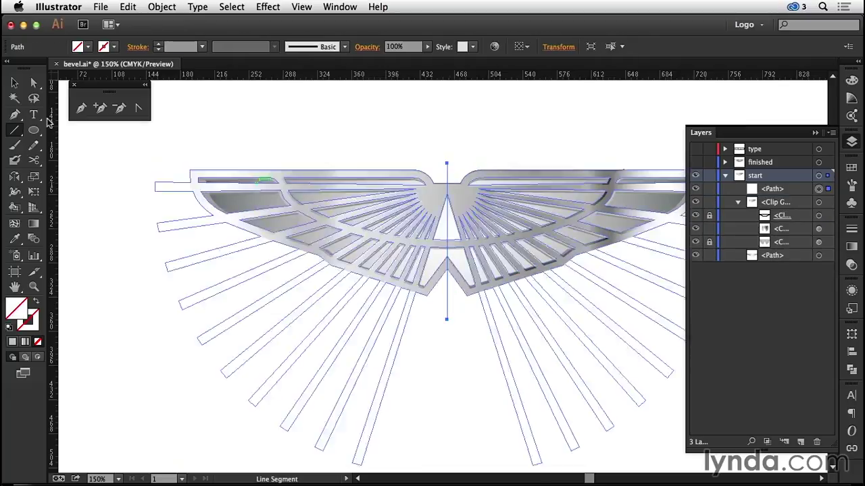
click(15, 83)
drag(776, 189, 779, 216)
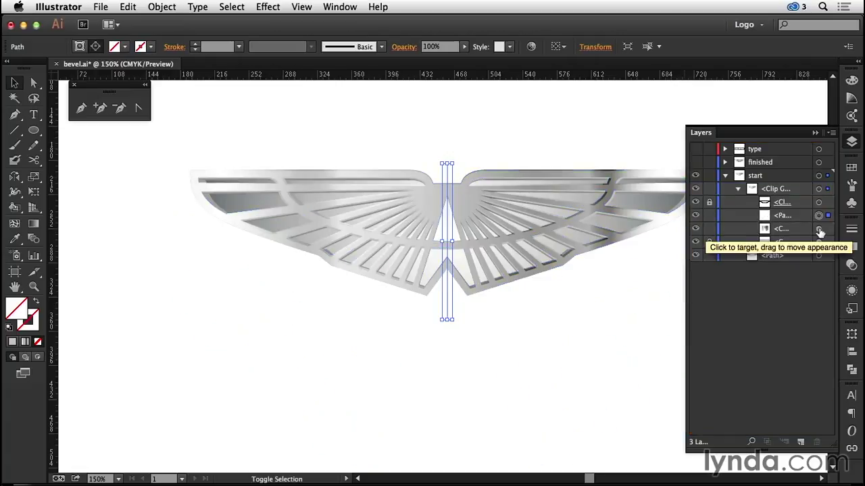
- Divide the chrome gradient ray copy along the centre line with Pathfinder Divide
shift+click(820, 230)
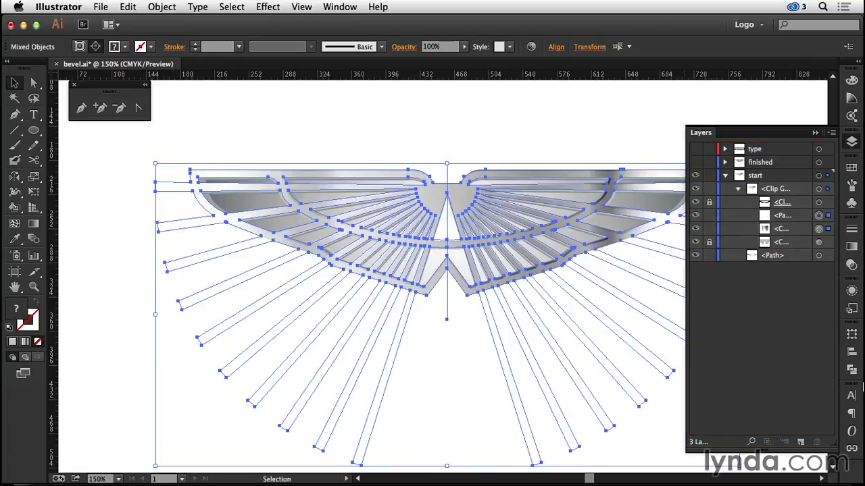
click(851, 369)
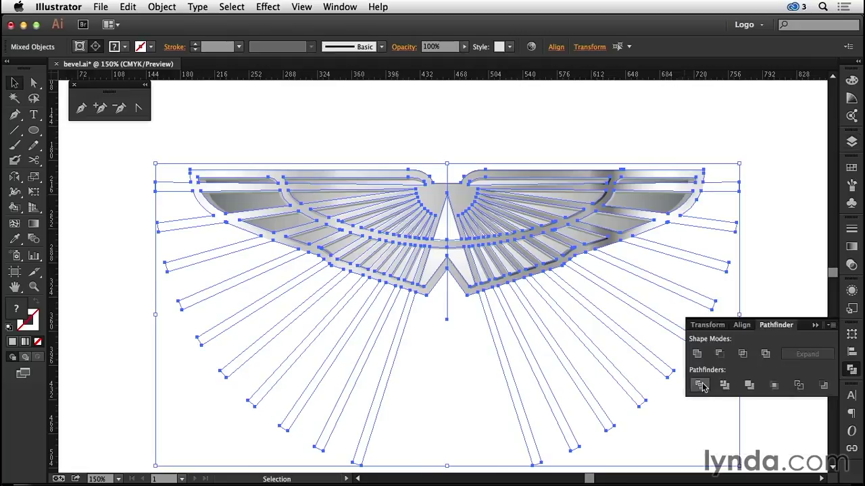
click(700, 385)
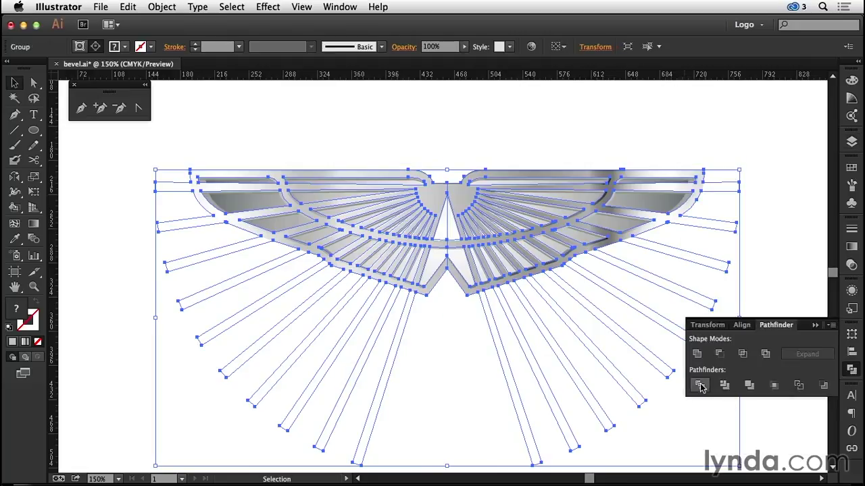
click(851, 141)
click(750, 215)
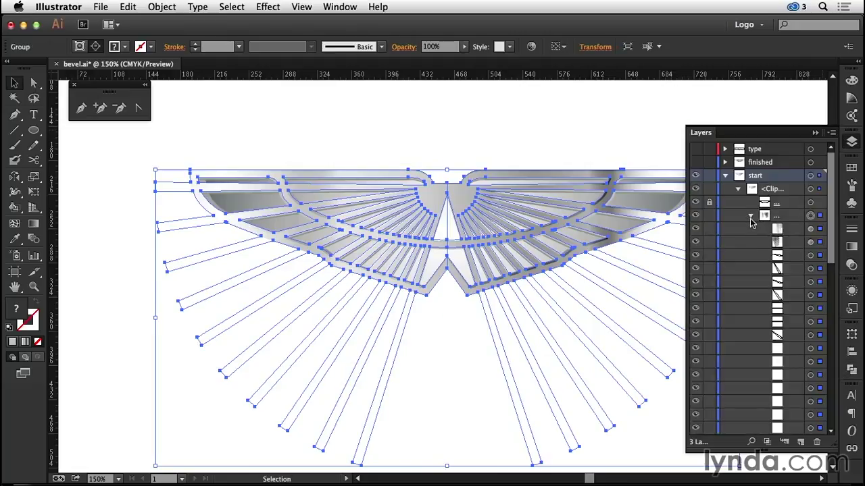
- Reverse the gradient on the left chrome half within the isolated clip group
click(750, 215)
click(437, 132)
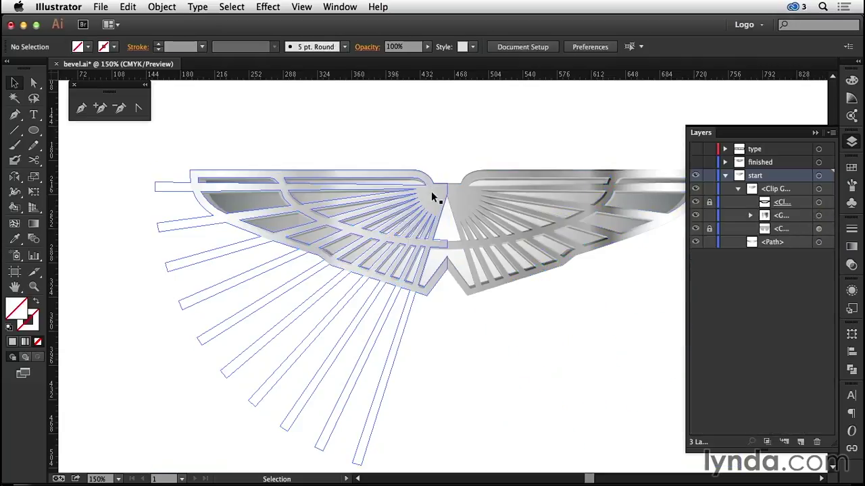
click(431, 193)
double_click(431, 192)
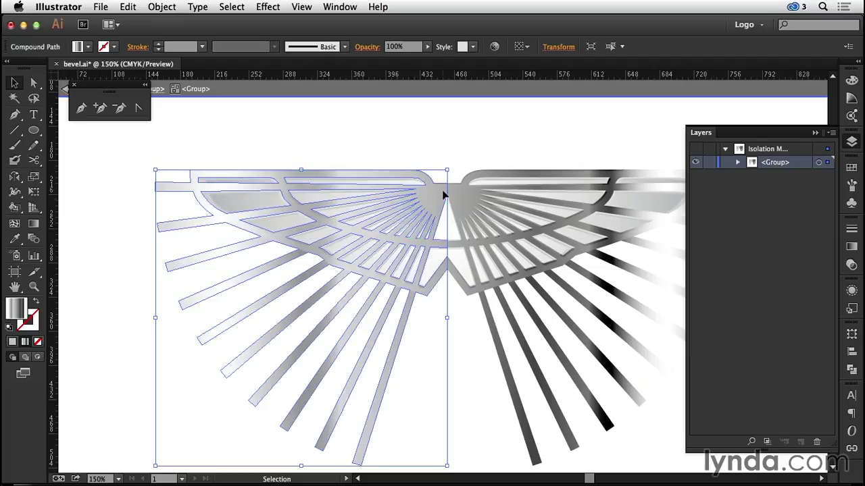
click(851, 247)
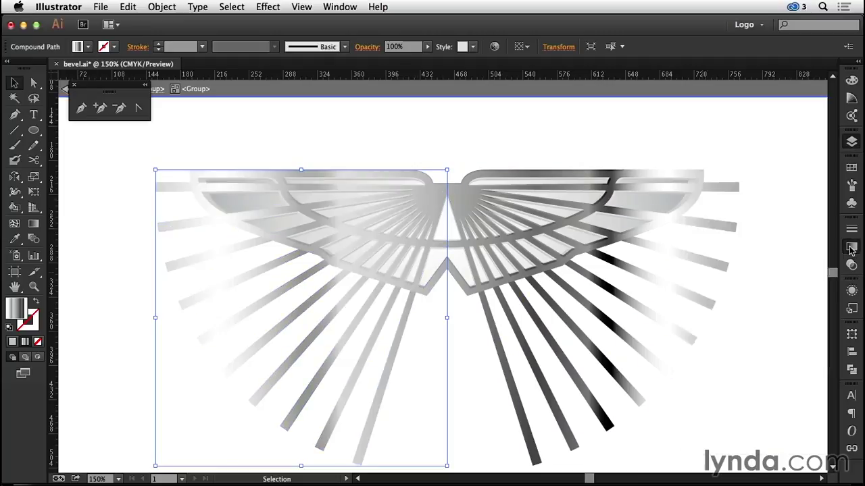
click(696, 284)
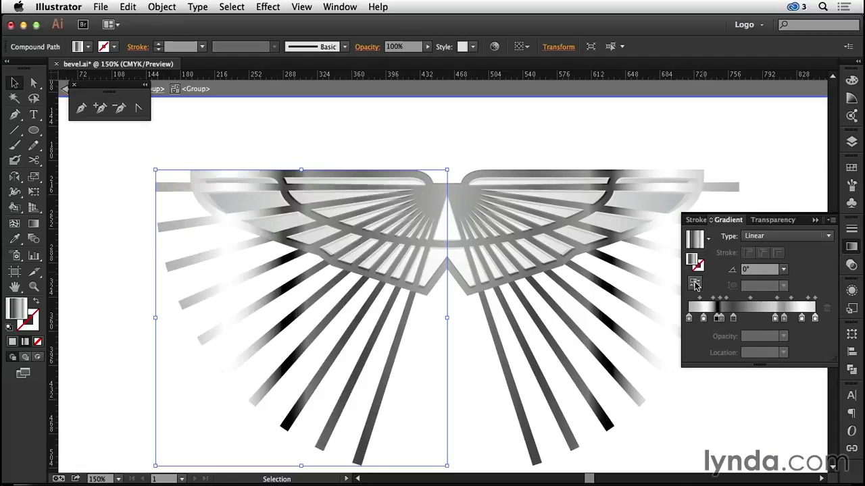
drag(93, 85, 89, 112)
click(68, 93)
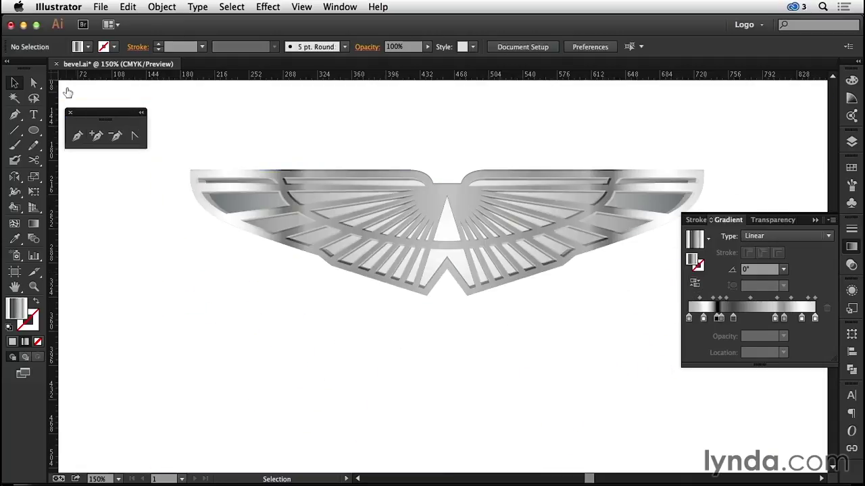
- Make the LOGOTYPE type layer visible over the emblem centre
click(851, 141)
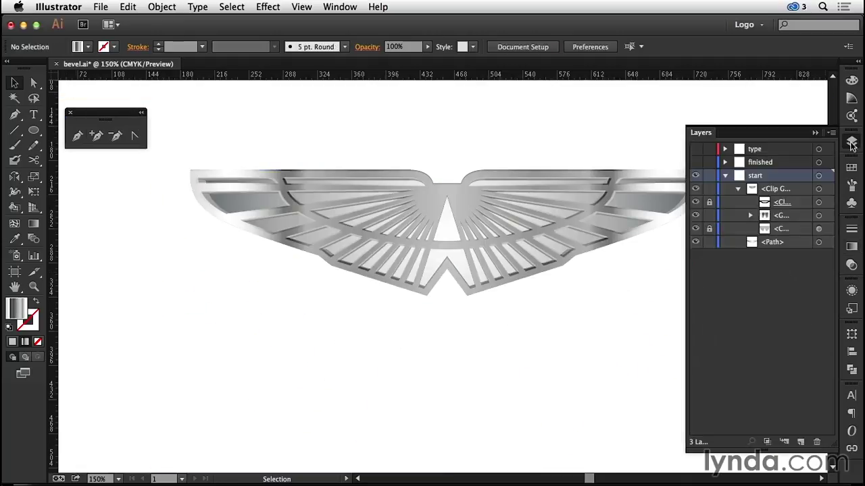
click(696, 149)
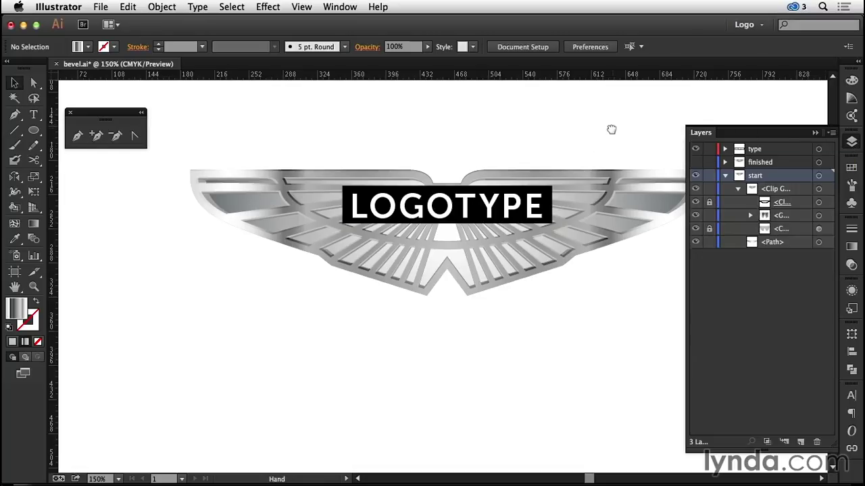
scroll(611, 129, right, 3)
scroll(610, 129, up, 2)
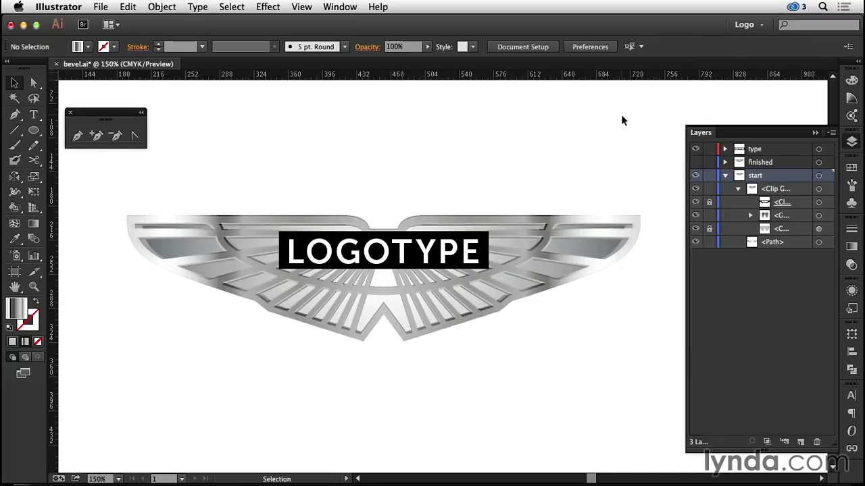